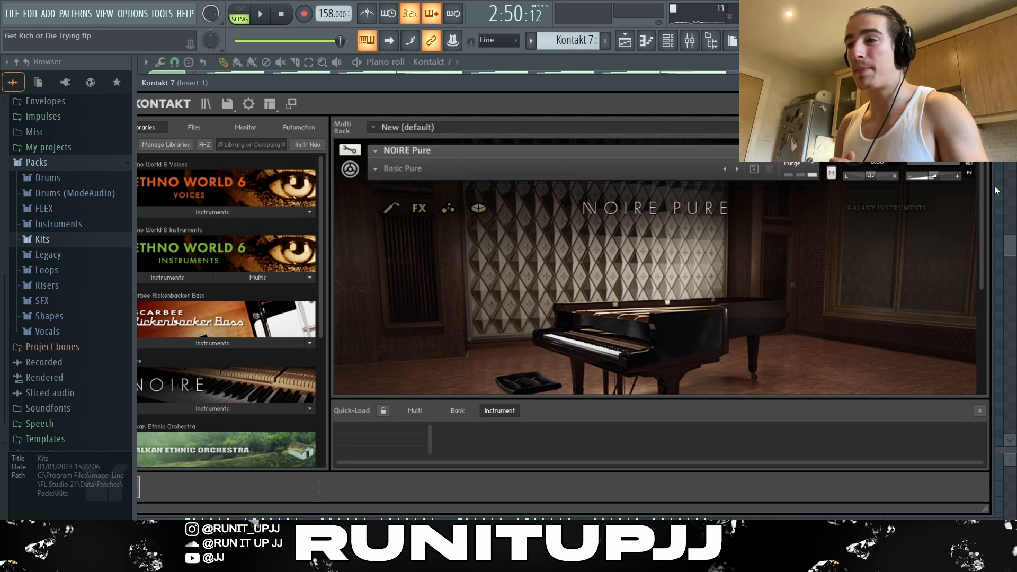
Step: Bring the Kontakt 7 piano roll into view and select the low G4 and D4 bass notes in bars 1–4
{"action": "left_click", "coordinate": [994, 185]}
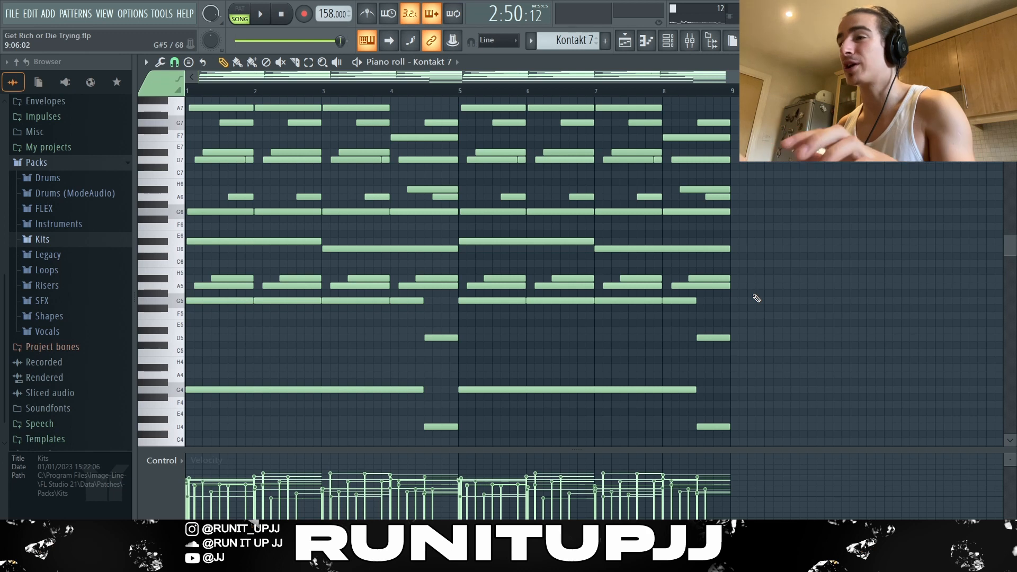
{"action": "scroll", "coordinate": [190, 389], "scroll_direction": "up", "scroll_amount": 2}
{"action": "scroll", "coordinate": [191, 389], "scroll_direction": "up", "scroll_amount": 2}
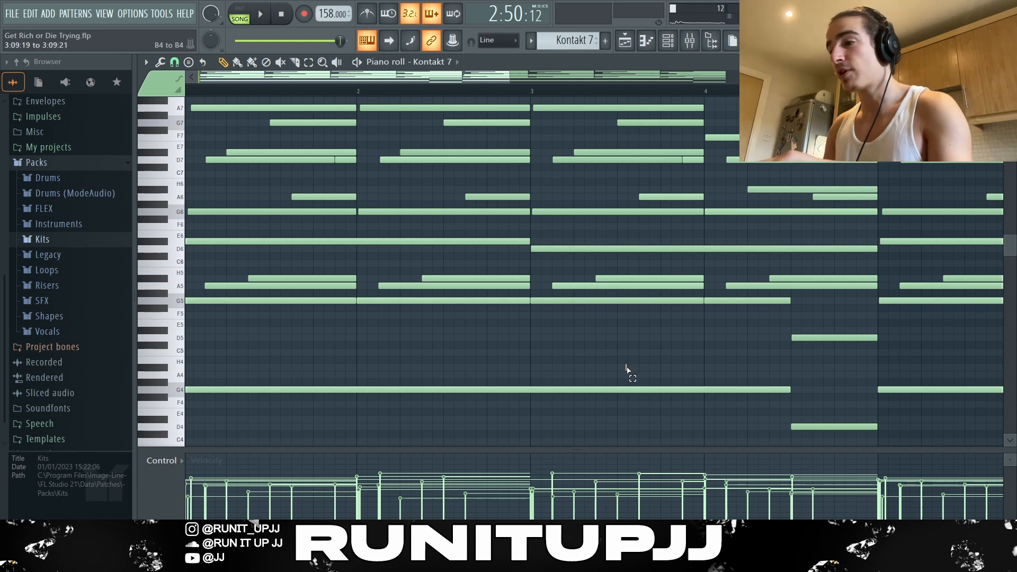
{"action": "left_click_drag", "start_coordinate": [625, 364], "coordinate": [838, 450]}
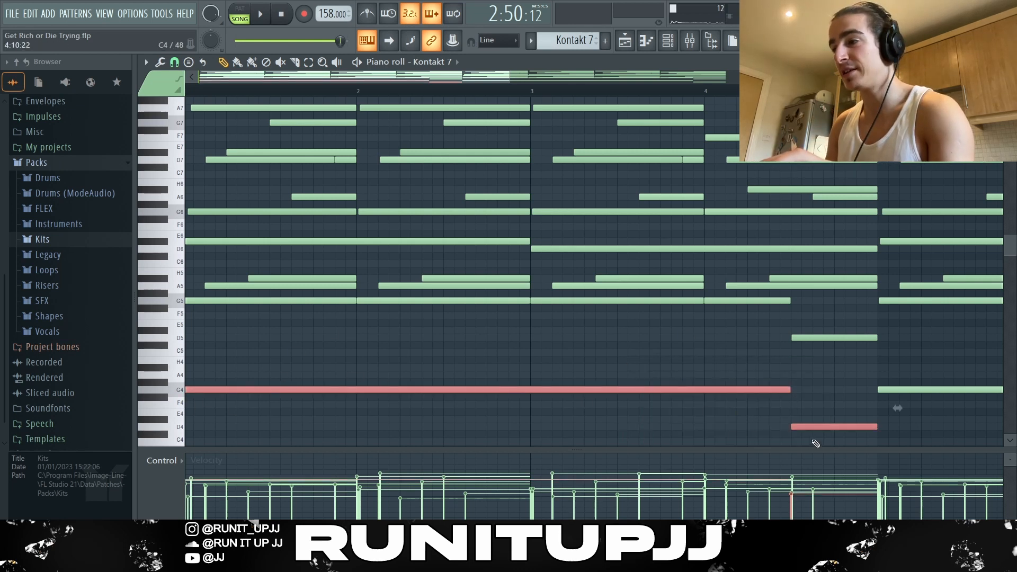
Step: Shift the selected bass notes up an octave and back down, and select the G5 and D5 notes above them
{"action": "key", "text": "ctrl+Up"}
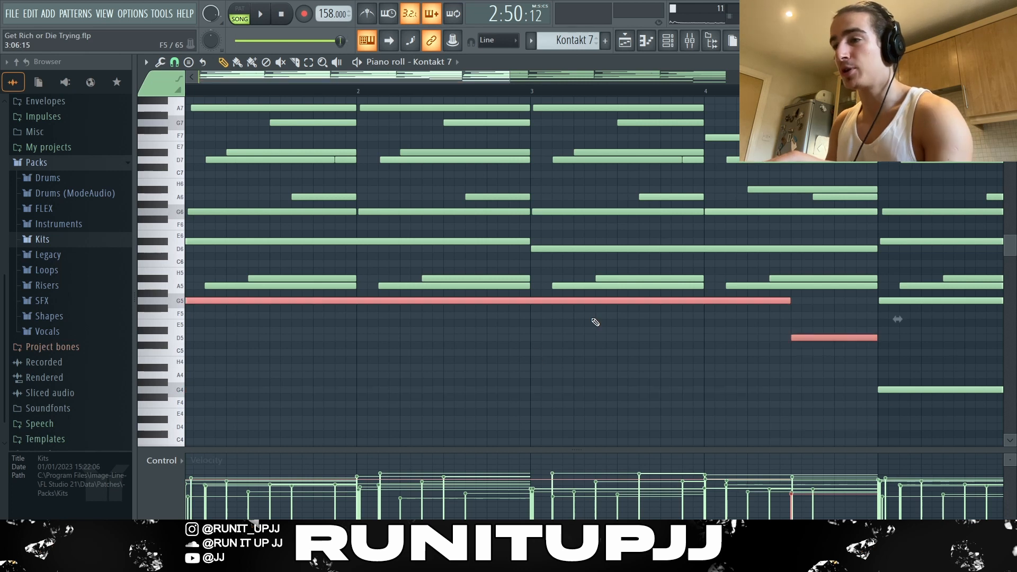
{"action": "key", "text": "ctrl+Down"}
{"action": "left_click", "coordinate": [593, 319], "text": "ctrl"}
{"action": "left_click_drag", "start_coordinate": [319, 325], "coordinate": [789, 291]}
{"action": "left_click", "coordinate": [801, 337], "text": "ctrl+shift"}
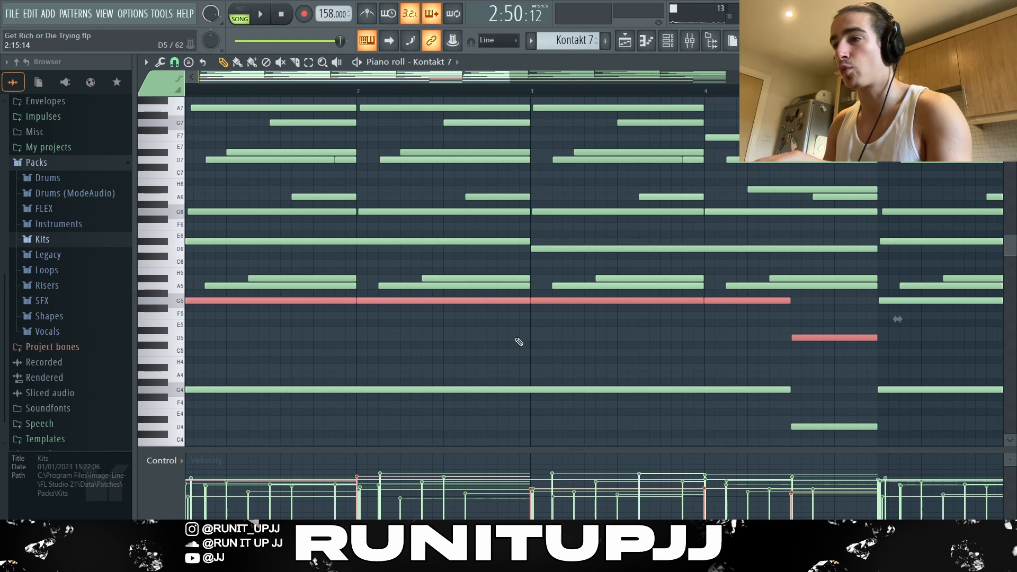
Step: Highlight the opening chord in bar 1: the long D#6 note, the G5 note and the short note just above A5
{"action": "left_click_drag", "start_coordinate": [193, 232], "coordinate": [305, 301]}
{"action": "left_click", "coordinate": [219, 269]}
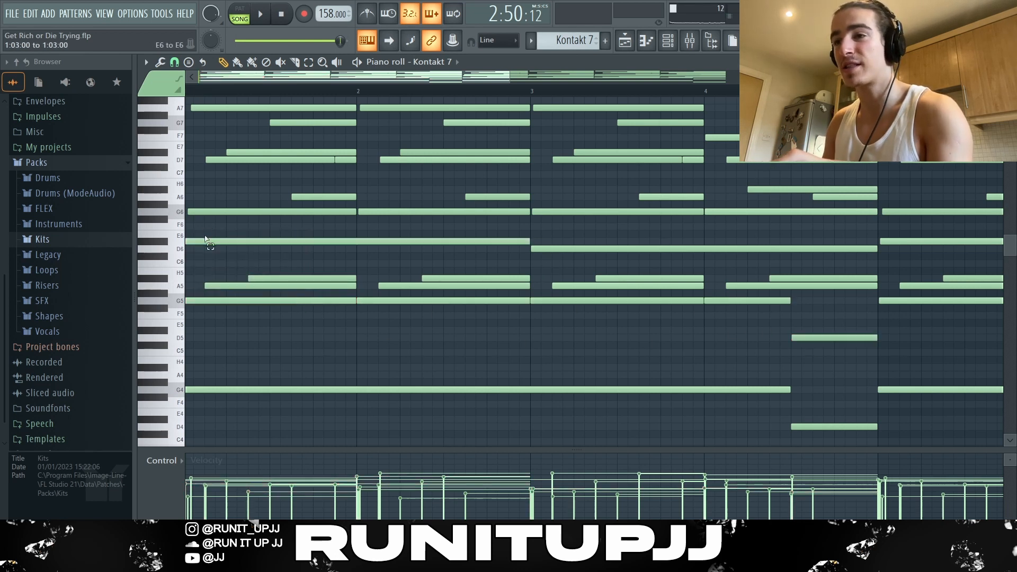
{"action": "left_click", "coordinate": [206, 241]}
{"action": "left_click", "coordinate": [200, 300], "text": "ctrl+shift"}
{"action": "left_click", "coordinate": [262, 279], "text": "ctrl+shift"}
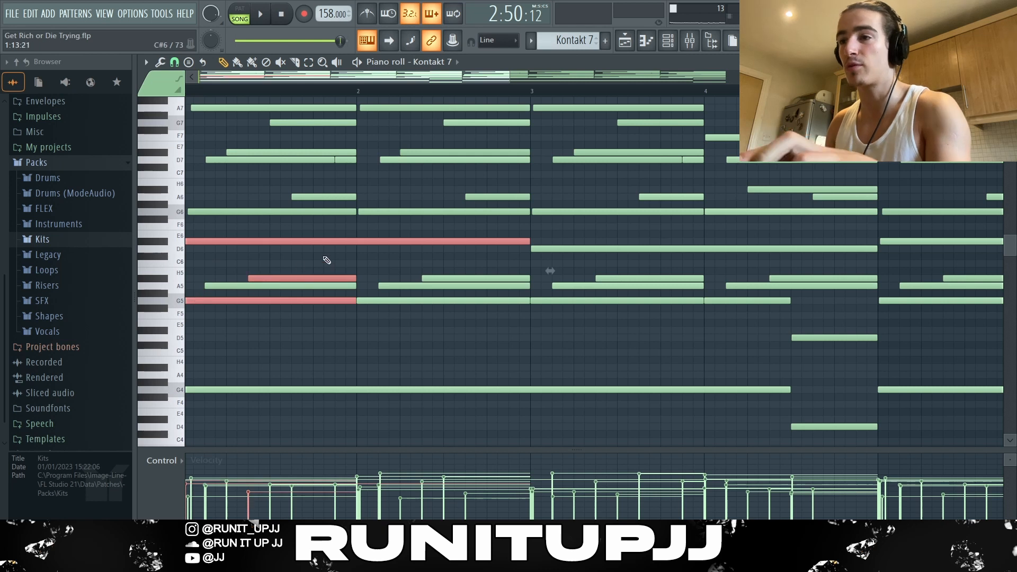
Step: Try lowering the long D#6 note in bars 1–2 by a semitone to D6, and undo the move
{"action": "left_click", "coordinate": [317, 259], "text": "ctrl"}
{"action": "left_click", "coordinate": [303, 241], "text": "ctrl+shift"}
{"action": "key", "text": "Down"}
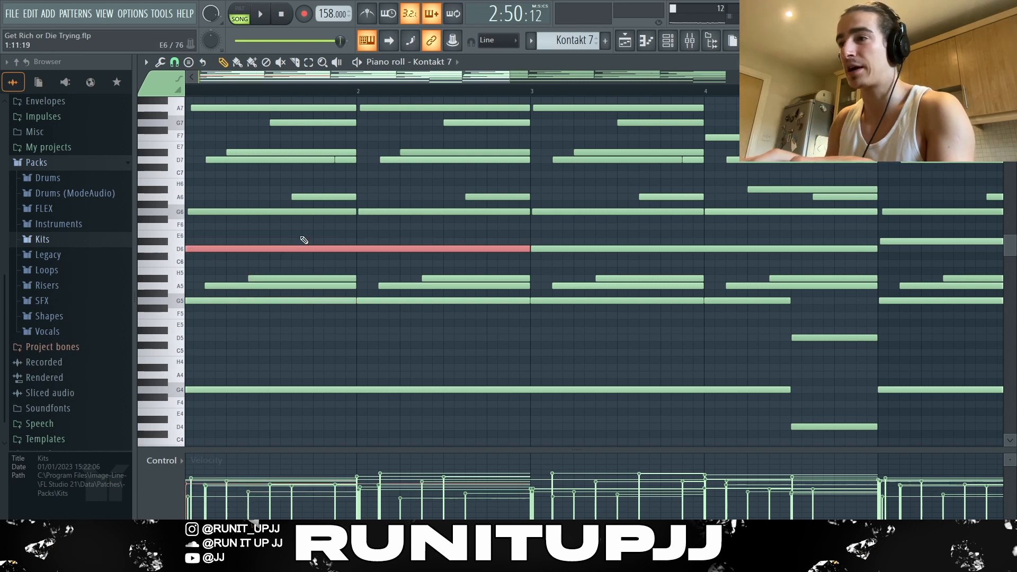
{"action": "key", "text": "ctrl+z"}
Step: Highlight the A5 note and its upper neighbour in bar 1, and examine the matching chord notes and long D6 note through bar 4
{"action": "left_click_drag", "start_coordinate": [243, 273], "coordinate": [277, 281], "text": "ctrl"}
{"action": "left_click", "coordinate": [232, 268], "text": "ctrl"}
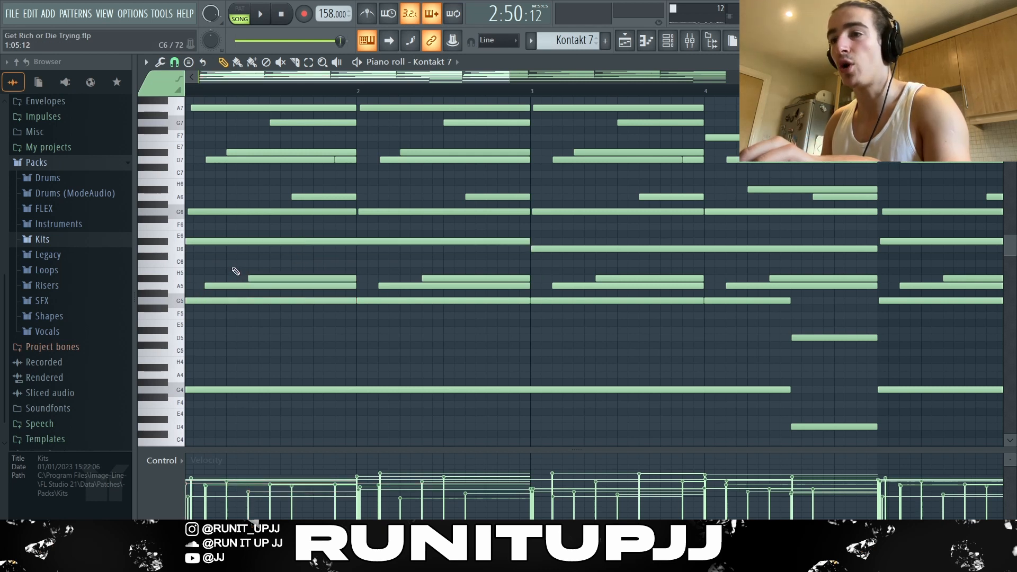
{"action": "left_click_drag", "start_coordinate": [194, 260], "coordinate": [284, 291], "text": "ctrl"}
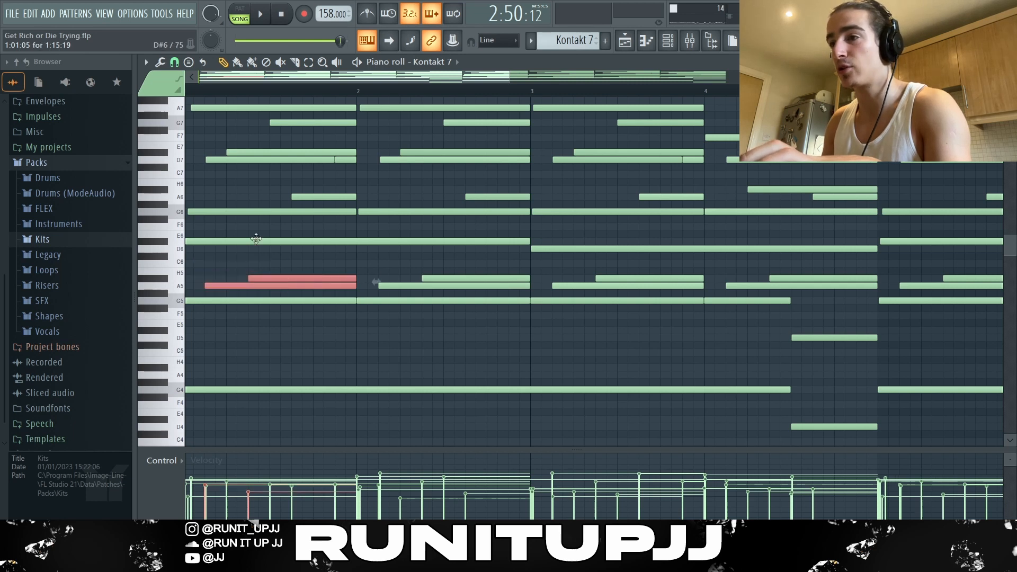
{"action": "left_click_drag", "start_coordinate": [256, 239], "coordinate": [518, 295], "text": "ctrl"}
{"action": "left_click_drag", "start_coordinate": [575, 239], "coordinate": [839, 302], "text": "ctrl"}
{"action": "left_click", "coordinate": [612, 249]}
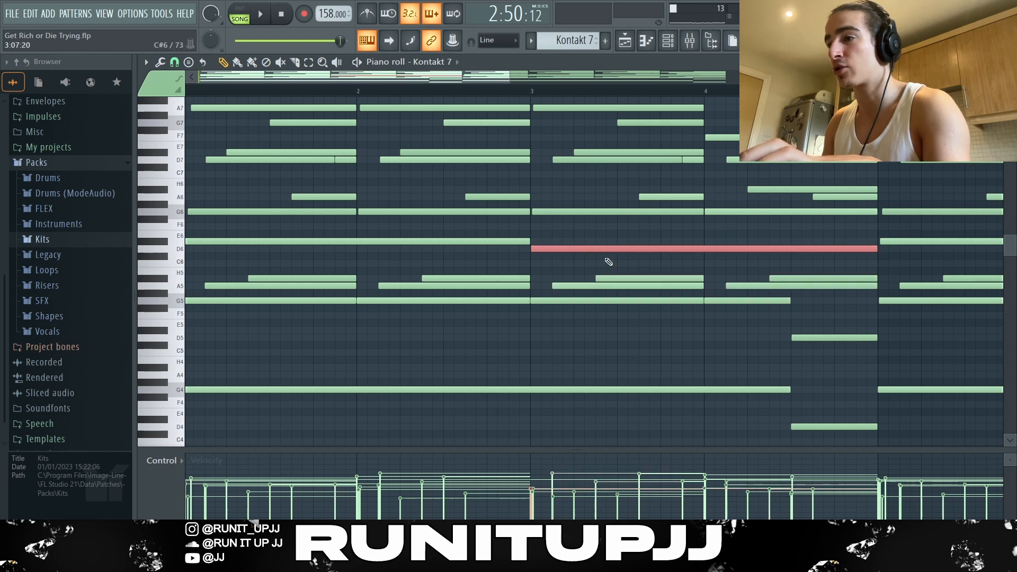
{"action": "left_click_drag", "start_coordinate": [564, 266], "coordinate": [528, 238], "text": "ctrl"}
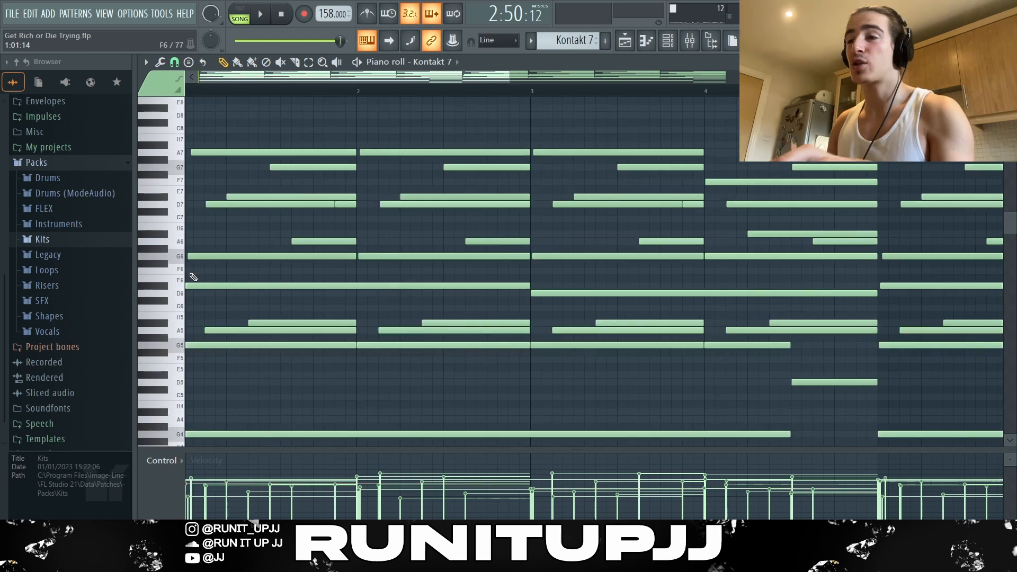
Step: Highlight the sustained G6 notes one after another across bars 1–4
{"action": "left_click_drag", "start_coordinate": [200, 273], "coordinate": [297, 259], "text": "ctrl"}
{"action": "left_click_drag", "start_coordinate": [401, 259], "coordinate": [443, 246], "text": "ctrl"}
{"action": "left_click_drag", "start_coordinate": [564, 256], "coordinate": [637, 272], "text": "ctrl"}
{"action": "left_click_drag", "start_coordinate": [752, 272], "coordinate": [766, 255], "text": "ctrl"}
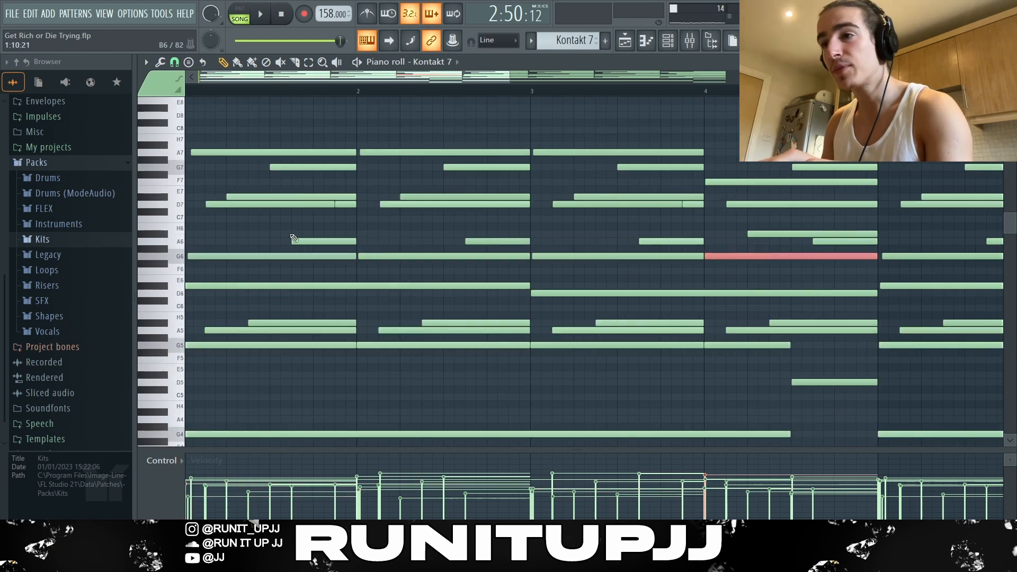
Step: Build a combined selection of the A6, D7, D#7 and A7 melody notes with the A5, D#6 and D6 lines below
{"action": "left_click_drag", "start_coordinate": [269, 232], "coordinate": [734, 252], "text": "ctrl"}
{"action": "left_click", "coordinate": [777, 234], "text": "ctrl"}
{"action": "left_click", "coordinate": [819, 242], "text": "ctrl"}
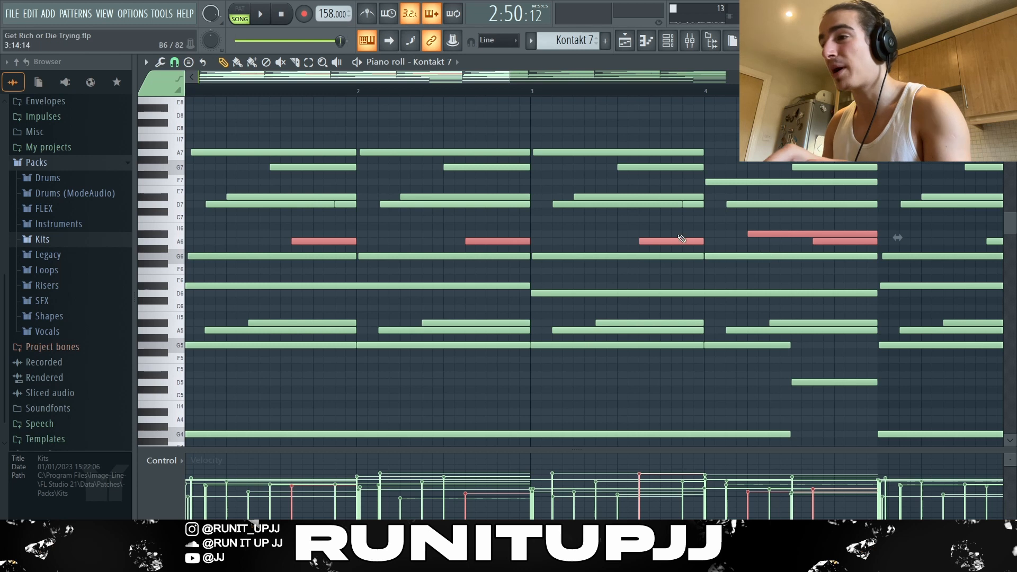
{"action": "left_click_drag", "start_coordinate": [700, 206], "coordinate": [238, 189], "text": "ctrl"}
{"action": "left_click_drag", "start_coordinate": [236, 151], "coordinate": [710, 150], "text": "ctrl"}
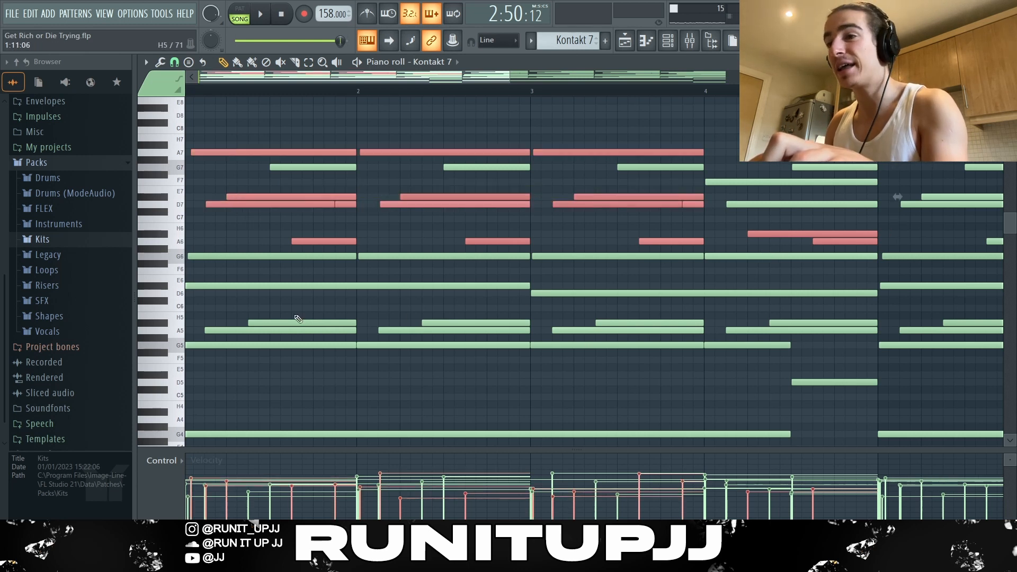
{"action": "left_click_drag", "start_coordinate": [277, 306], "coordinate": [816, 336], "text": "ctrl"}
{"action": "left_click_drag", "start_coordinate": [737, 302], "coordinate": [367, 277], "text": "ctrl"}
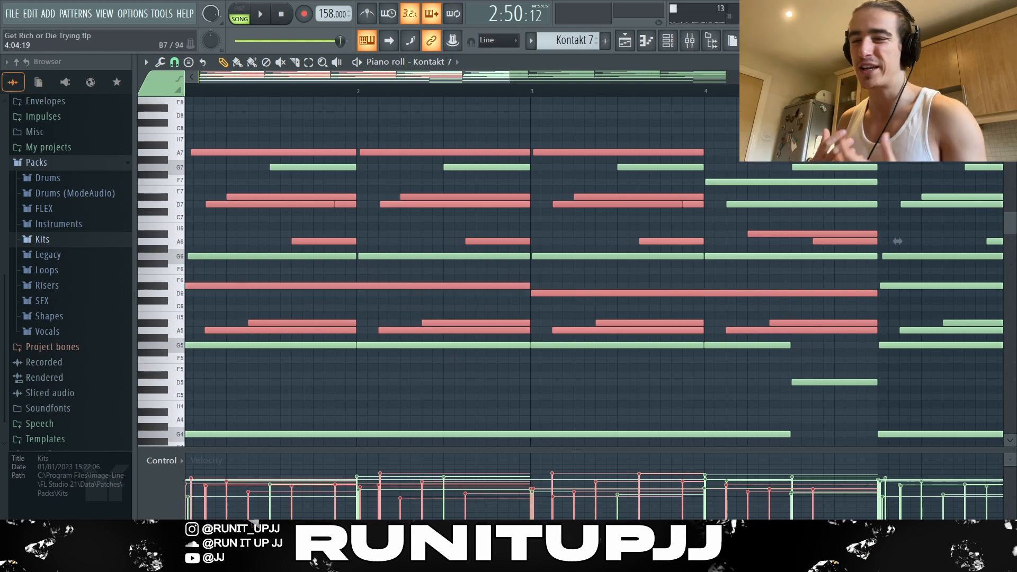
Step: Highlight only the four G7 notes in bars 1–4, followed by the descending F7, D7 and lower note in bar 4
{"action": "left_click", "coordinate": [309, 146], "text": "ctrl"}
{"action": "left_click", "coordinate": [313, 168], "text": "ctrl"}
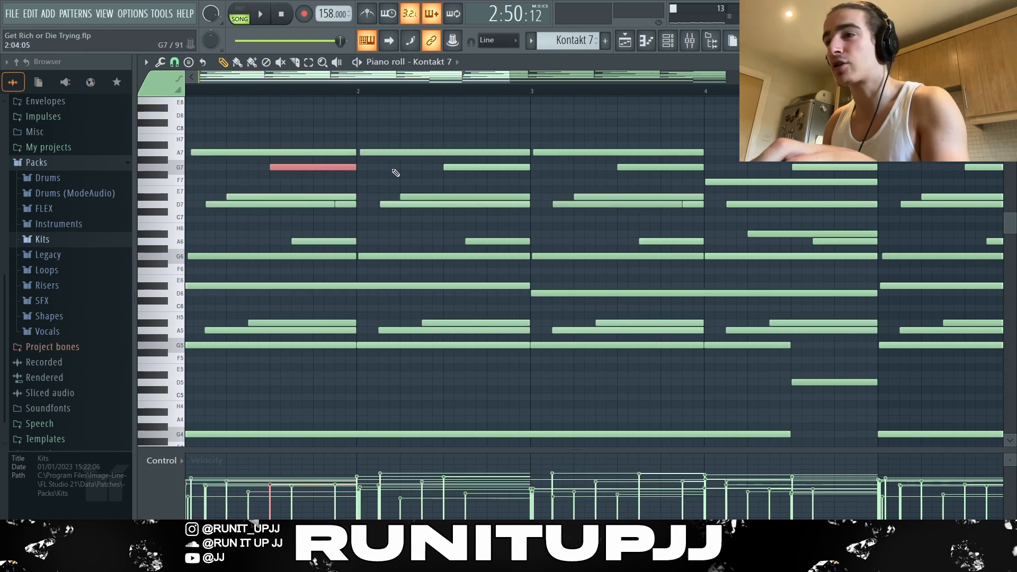
{"action": "left_click", "coordinate": [487, 167], "text": "ctrl"}
{"action": "left_click", "coordinate": [660, 166], "text": "ctrl"}
{"action": "left_click", "coordinate": [834, 167], "text": "ctrl"}
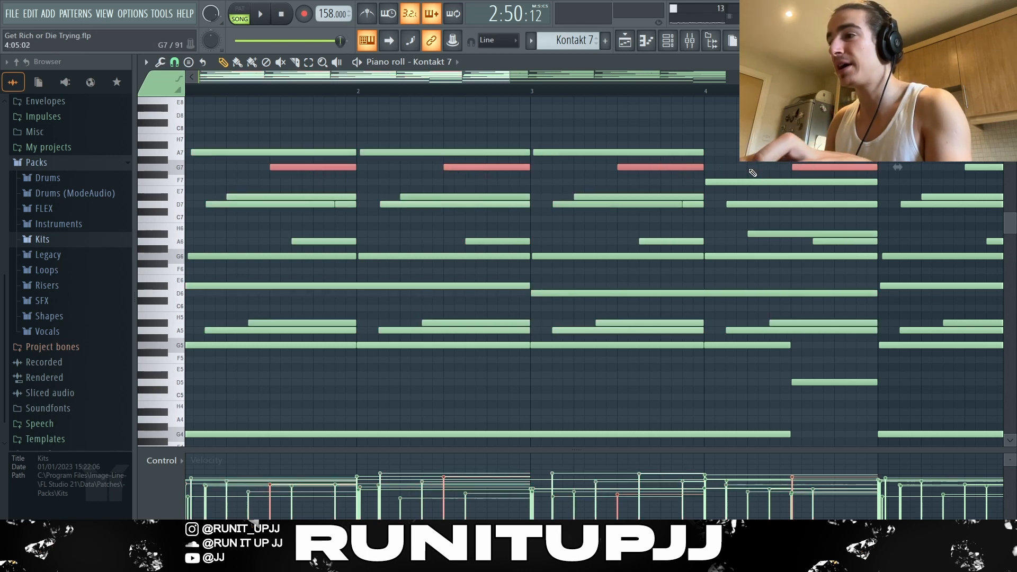
{"action": "left_click_drag", "start_coordinate": [752, 172], "coordinate": [790, 243], "text": "ctrl"}
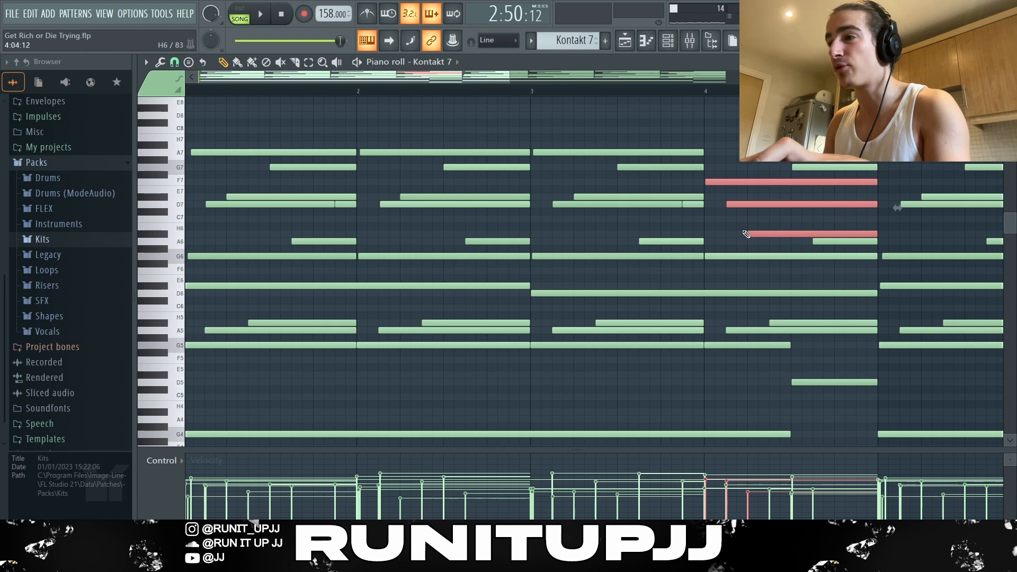
{"action": "left_click", "coordinate": [743, 233], "text": "ctrl"}
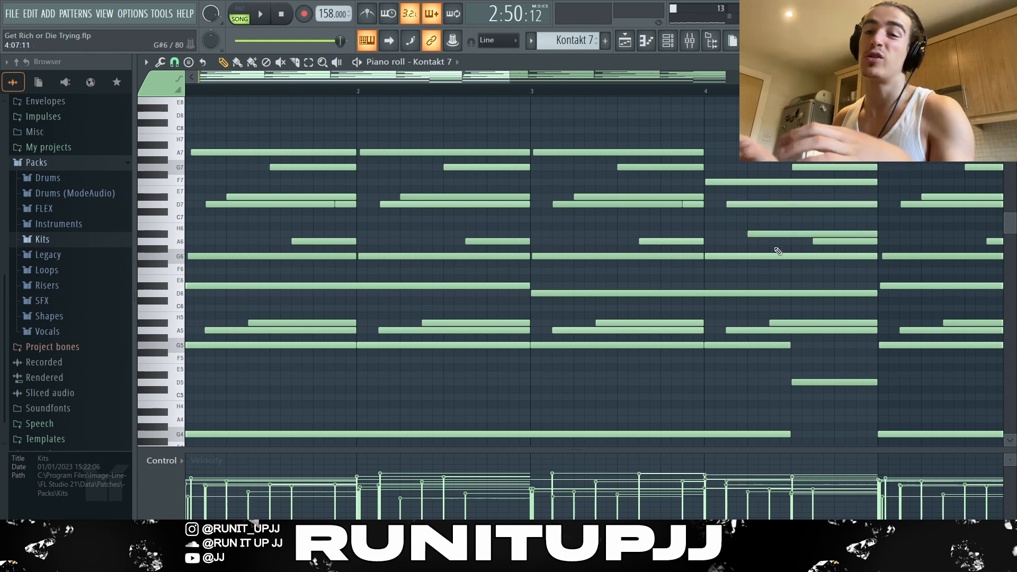
Step: Try duplicating all the notes of the first four bars into bars 5–8
{"action": "scroll", "coordinate": [776, 248], "scroll_direction": "down", "scroll_amount": 4}
{"action": "left_click_drag", "start_coordinate": [443, 443], "coordinate": [187, 90], "text": "ctrl"}
{"action": "scroll", "coordinate": [504, 289], "scroll_direction": "down", "scroll_amount": 2}
{"action": "scroll", "coordinate": [507, 293], "scroll_direction": "down", "scroll_amount": 2}
{"action": "key", "text": "ctrl+b"}
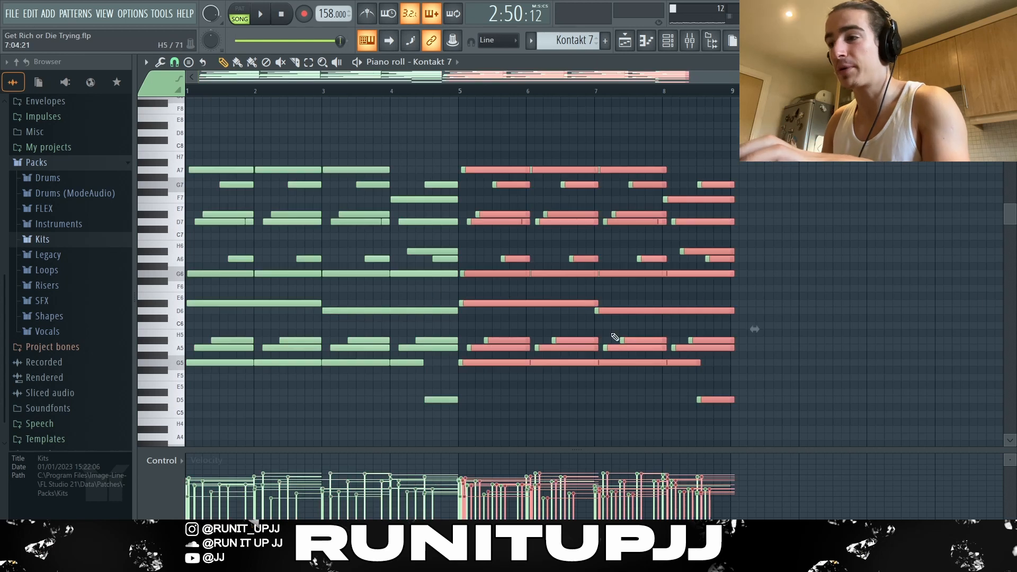
{"action": "key", "text": "ctrl+d"}
Step: Open the strumizer for the piano notes, and open the randomizer to set its velocity level to -30%
{"action": "key", "text": "alt+s"}
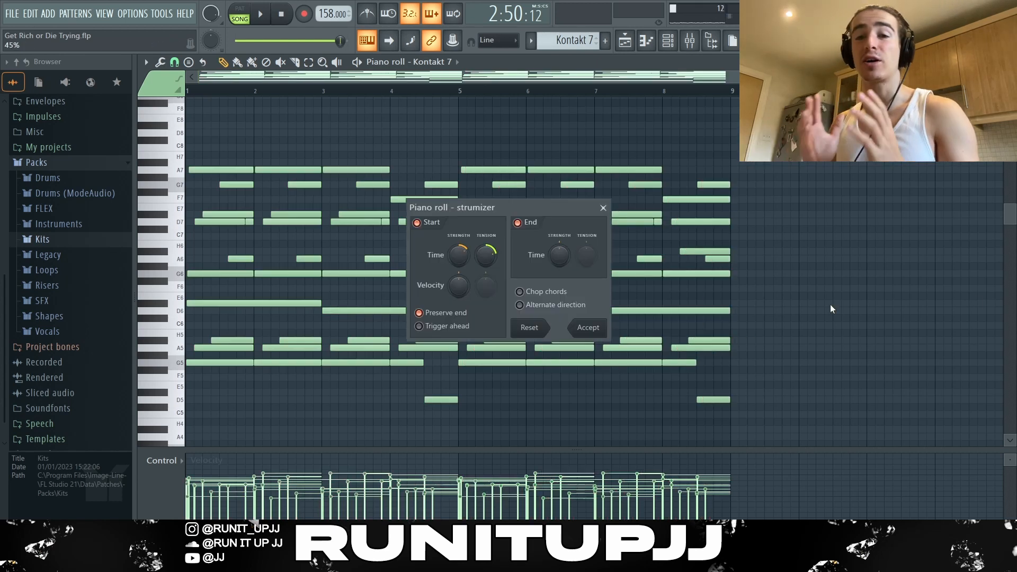
{"action": "key", "text": "alt+r"}
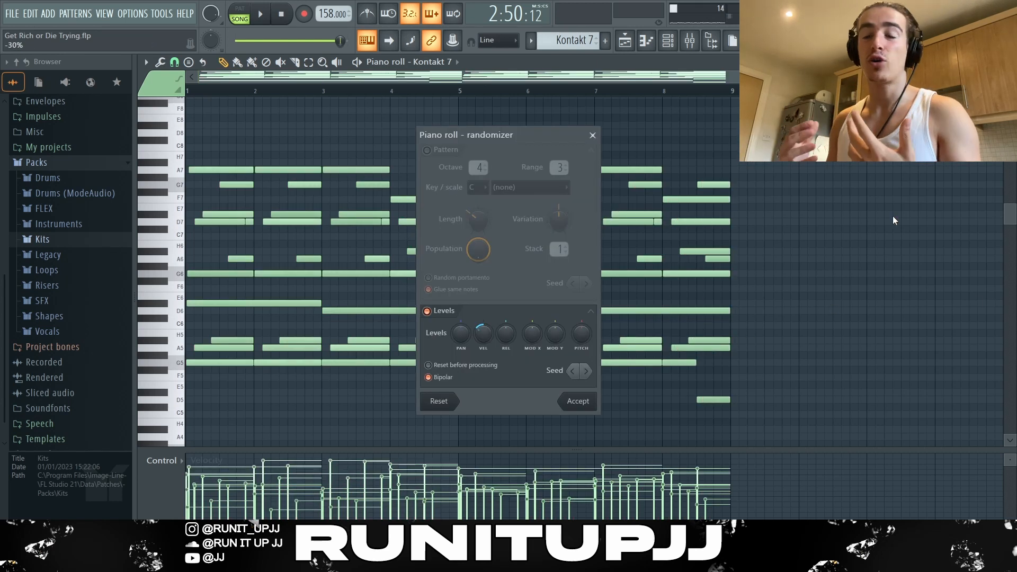
{"action": "mouse_move", "coordinate": [483, 336]}
{"action": "left_mouse_down"}
{"action": "mouse_move", "coordinate": [483, 307]}
{"action": "mouse_move", "coordinate": [483, 331]}
{"action": "mouse_move", "coordinate": [483, 307]}
{"action": "mouse_move", "coordinate": [483, 320]}
{"action": "left_mouse_up"}
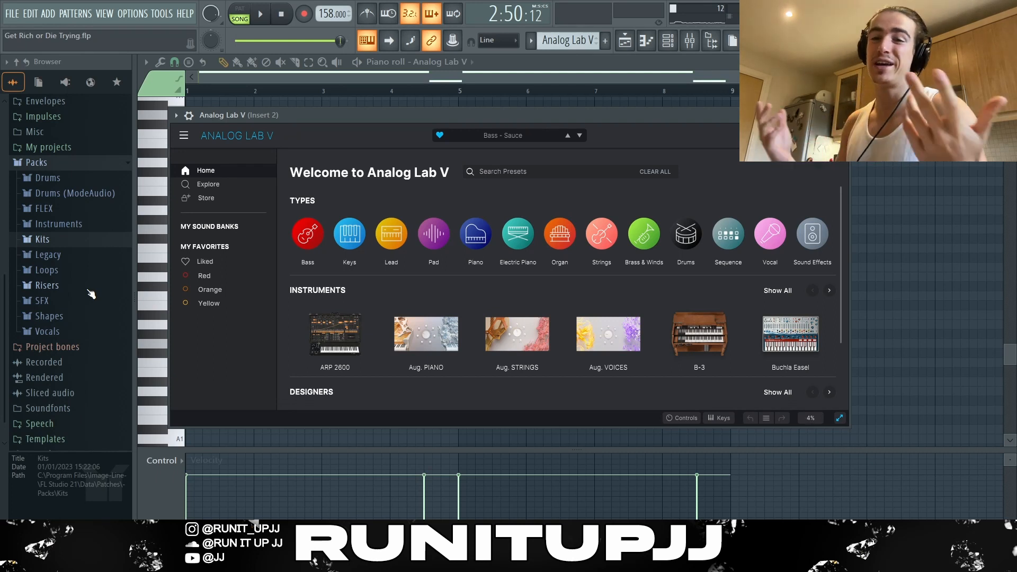
Step: Highlight the G3 and D3 bass notes of the Analog Lab V part across the eight bars and play the pattern
{"action": "left_click_drag", "start_coordinate": [197, 177], "coordinate": [453, 382]}
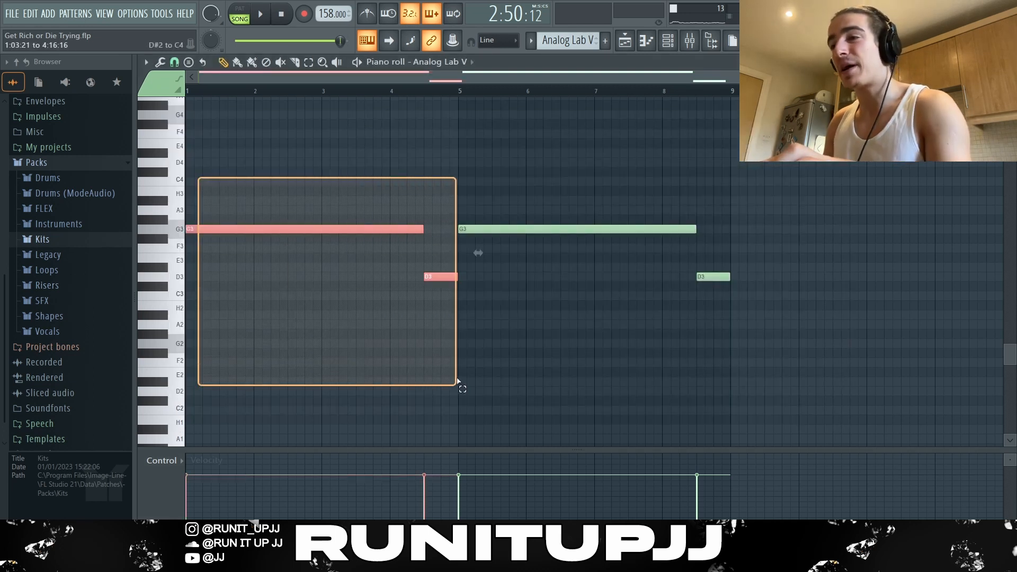
{"action": "left_click", "coordinate": [332, 281], "text": "ctrl"}
{"action": "left_click_drag", "start_coordinate": [198, 242], "coordinate": [264, 227]}
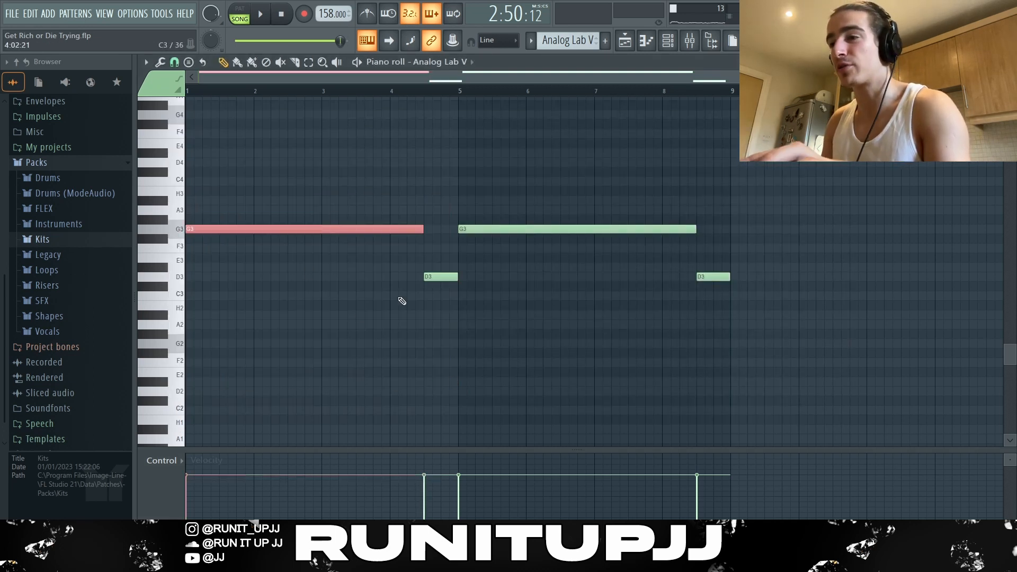
{"action": "left_click_drag", "start_coordinate": [399, 265], "coordinate": [465, 291]}
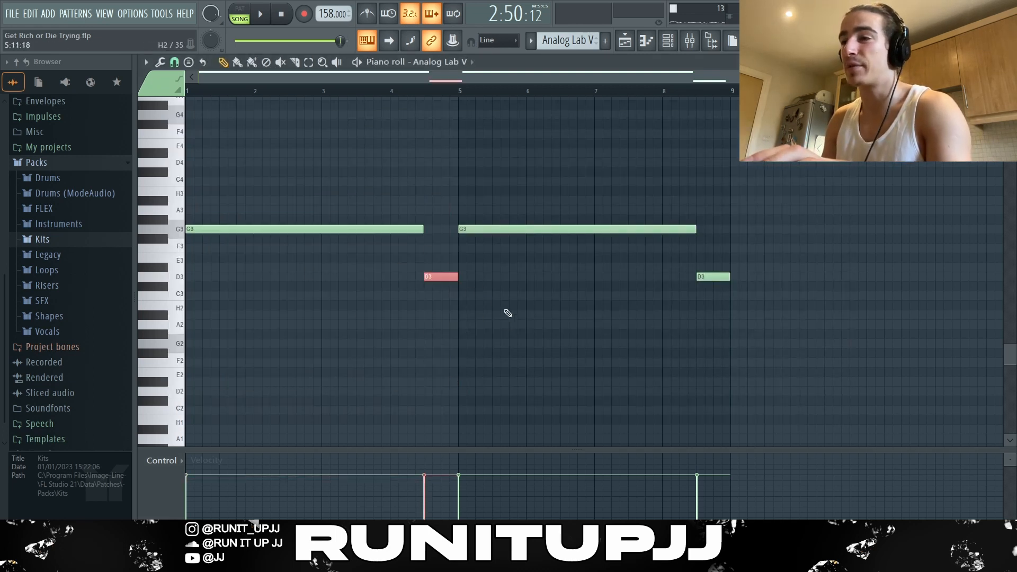
{"action": "left_click_drag", "start_coordinate": [858, 356], "coordinate": [545, 179]}
{"action": "left_click", "coordinate": [836, 276], "text": "ctrl"}
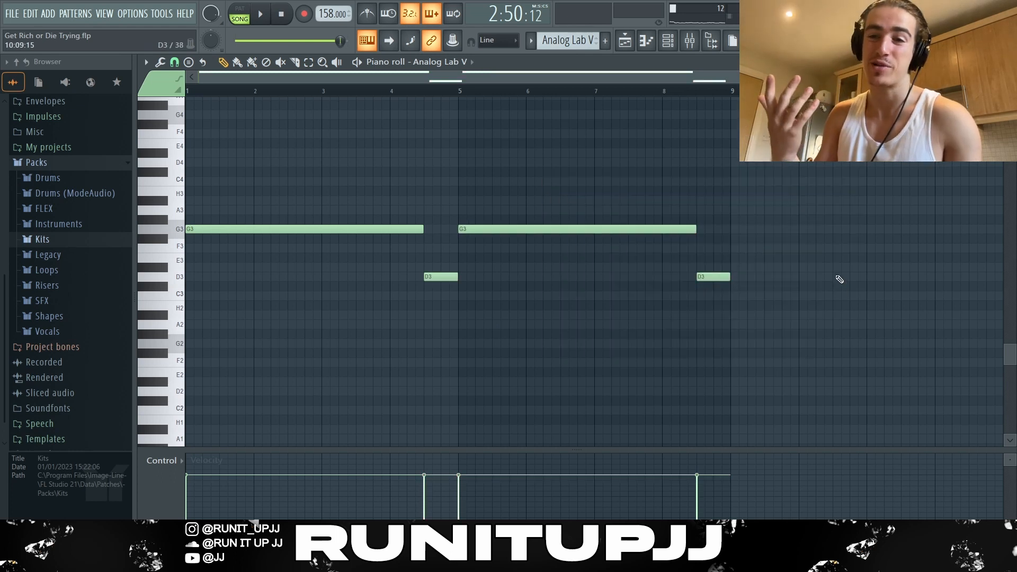
{"action": "key", "text": "space"}
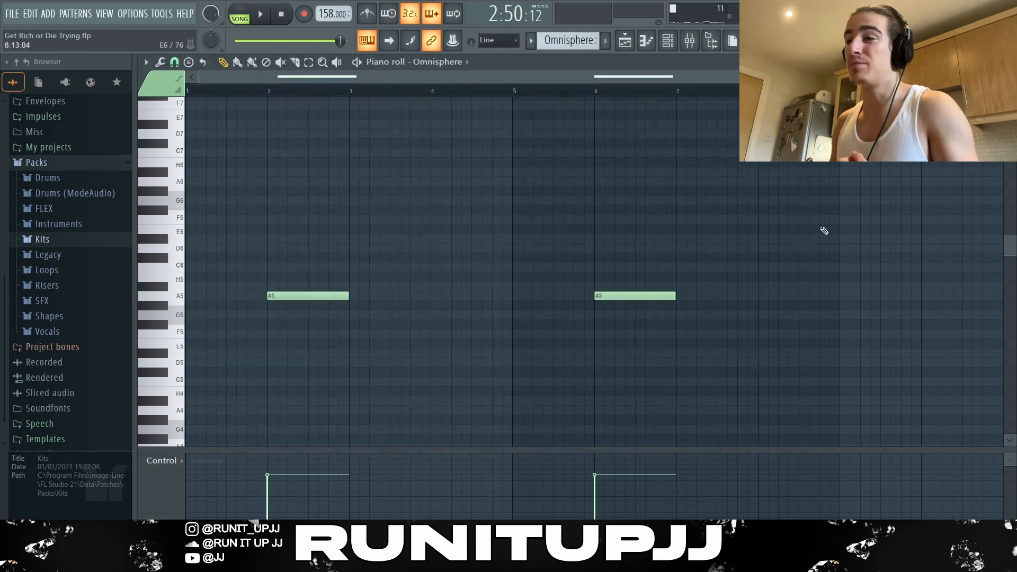
Step: Duplicate the Omnisphere A5 note from the first four bars into bars 5–8 using a time selection of bars 1–4
{"action": "left_click_drag", "start_coordinate": [381, 278], "coordinate": [326, 321]}
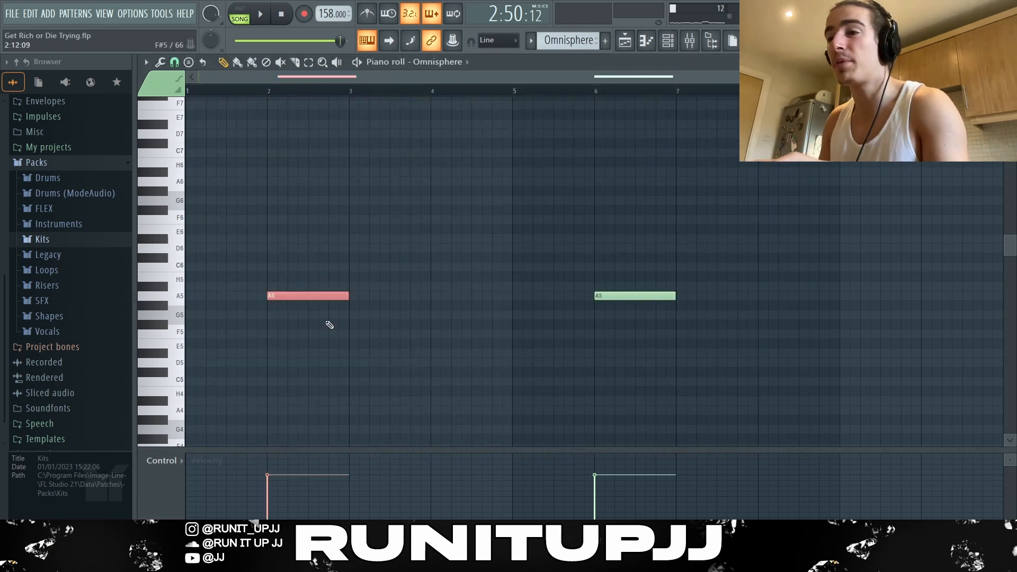
{"action": "left_click_drag", "start_coordinate": [515, 96], "coordinate": [187, 96]}
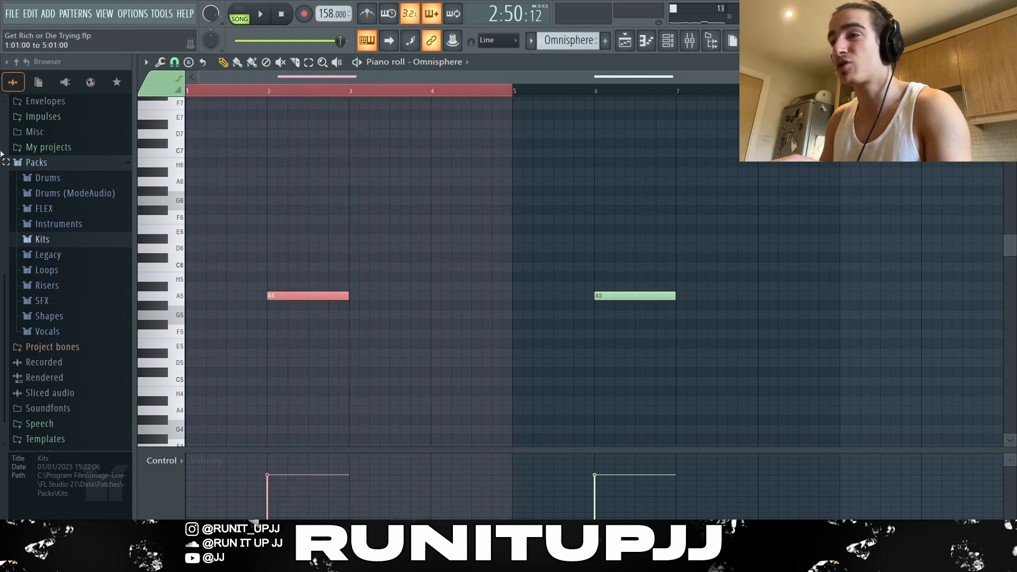
{"action": "key", "text": "ctrl+b"}
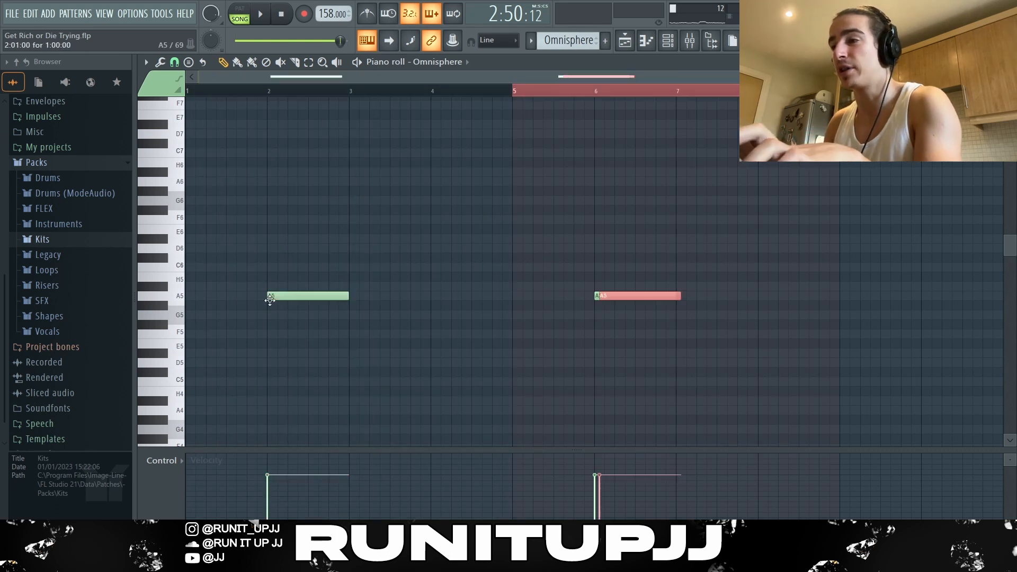
{"action": "key", "text": "ctrl+d"}
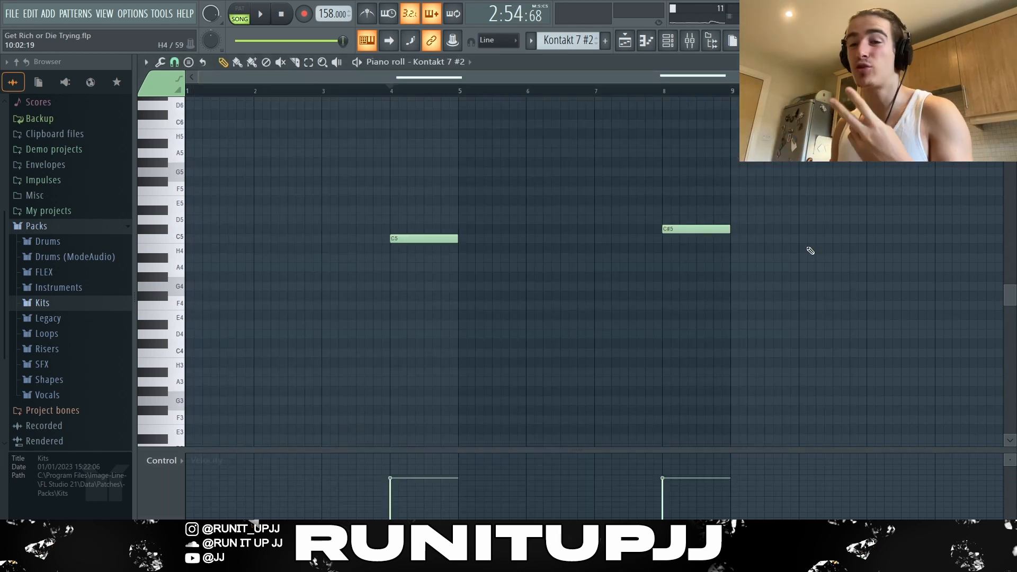
Step: Highlight the C5 note in bar 4 and the C#5 note in bar 8 of the Kontakt 7 #2 part
{"action": "left_click", "coordinate": [445, 238]}
{"action": "left_click", "coordinate": [707, 230]}
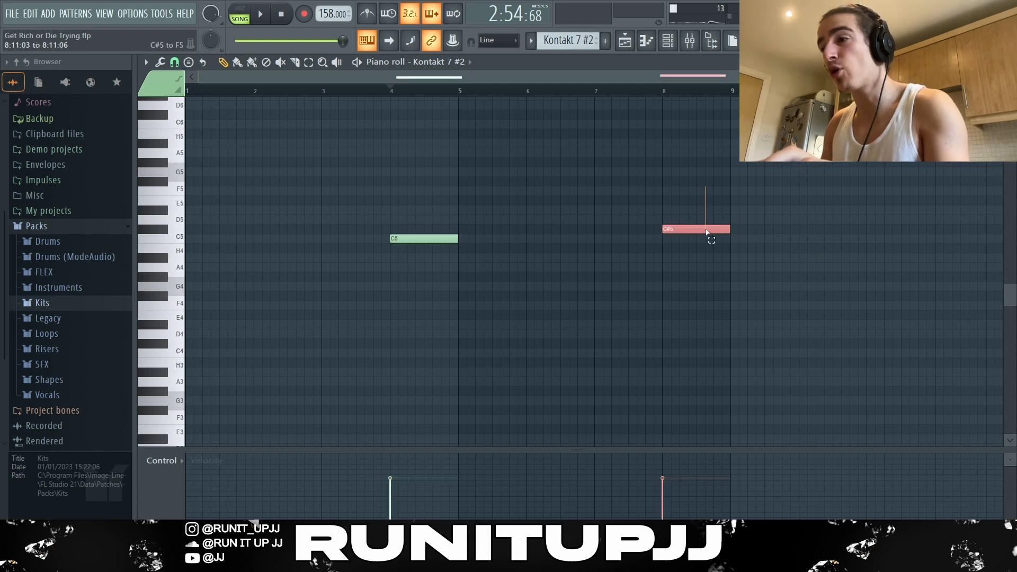
{"action": "left_click", "coordinate": [821, 271], "text": "ctrl"}
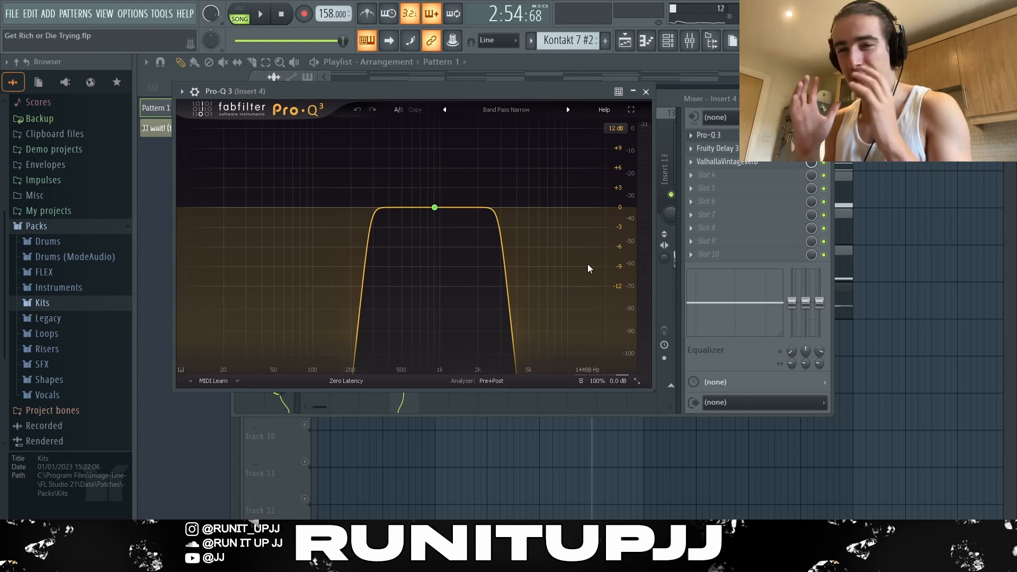
Step: Open the Fruity Delay 3 and Valhalla reverb effects loaded on the Insert 4 mixer track to examine their settings
{"action": "left_click", "coordinate": [714, 147]}
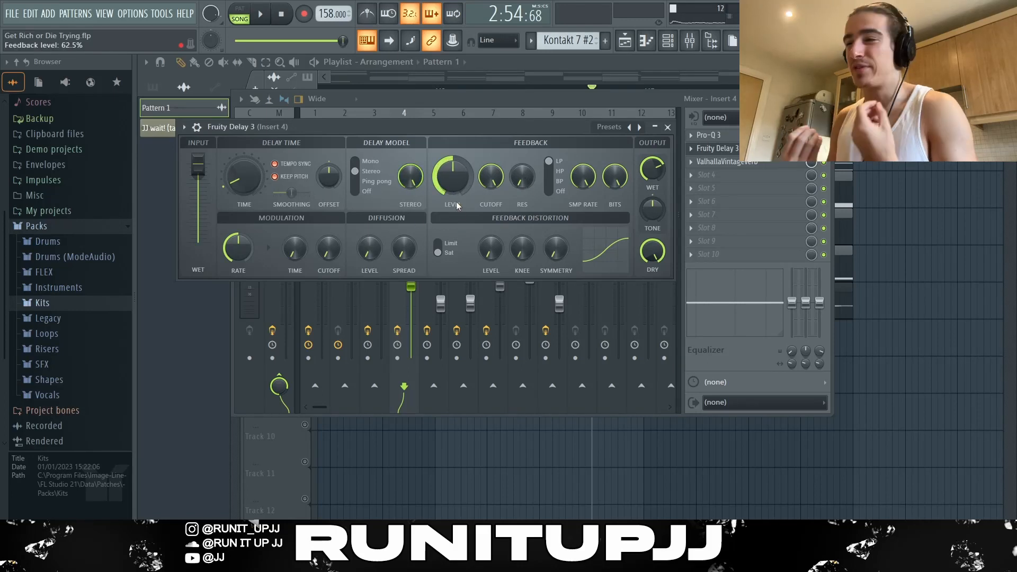
{"action": "left_click", "coordinate": [715, 162]}
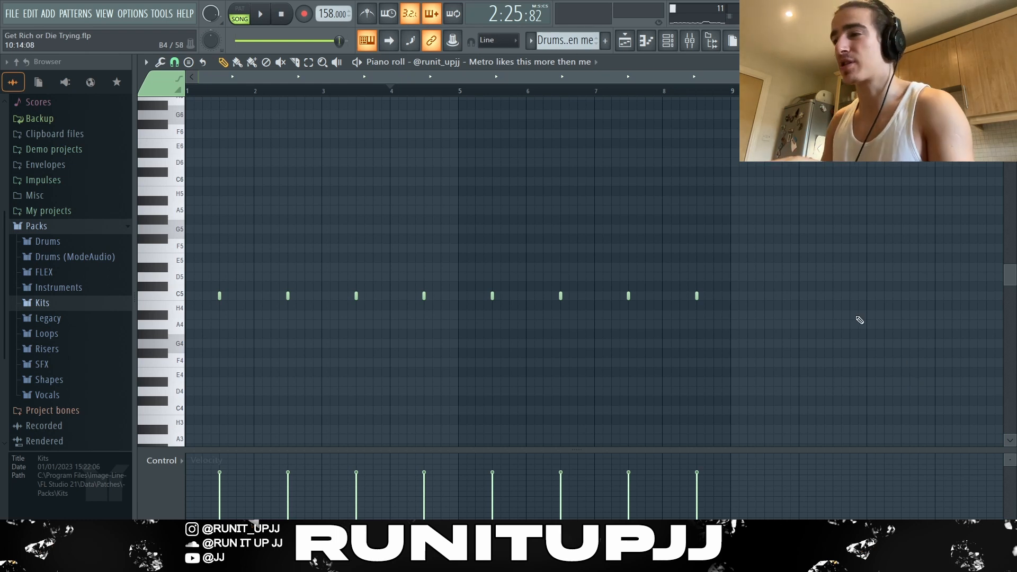
Step: Highlight the C5 notes of the "Metro likes this more then me" drum part across the eight bars
{"action": "left_click_drag", "start_coordinate": [855, 317], "coordinate": [198, 264]}
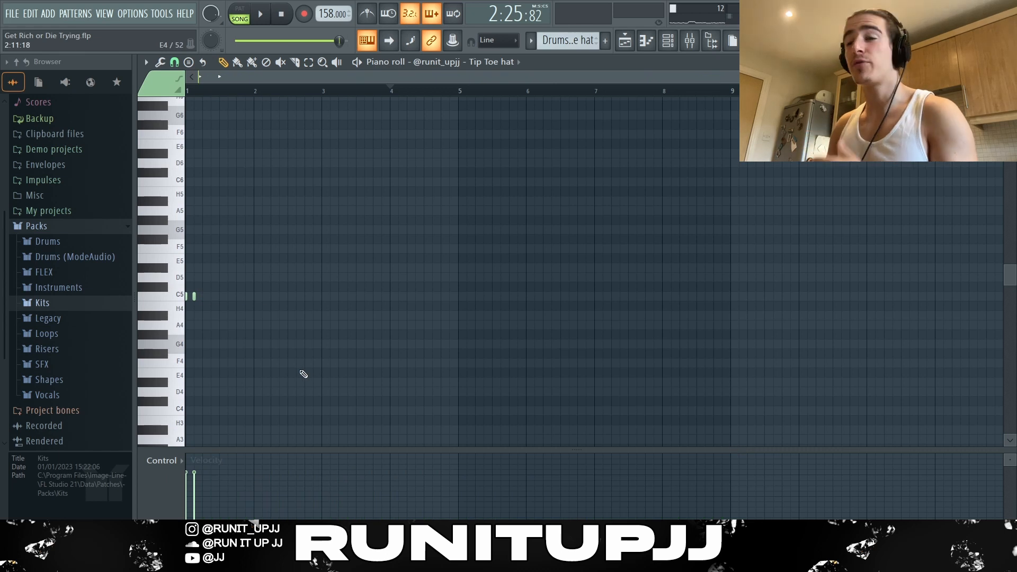
Step: Select the second C5 note of the Tip Toe hat pattern in bar 1 and lower its velocity slightly
{"action": "scroll", "coordinate": [163, 379], "scroll_direction": "up", "scroll_amount": 5}
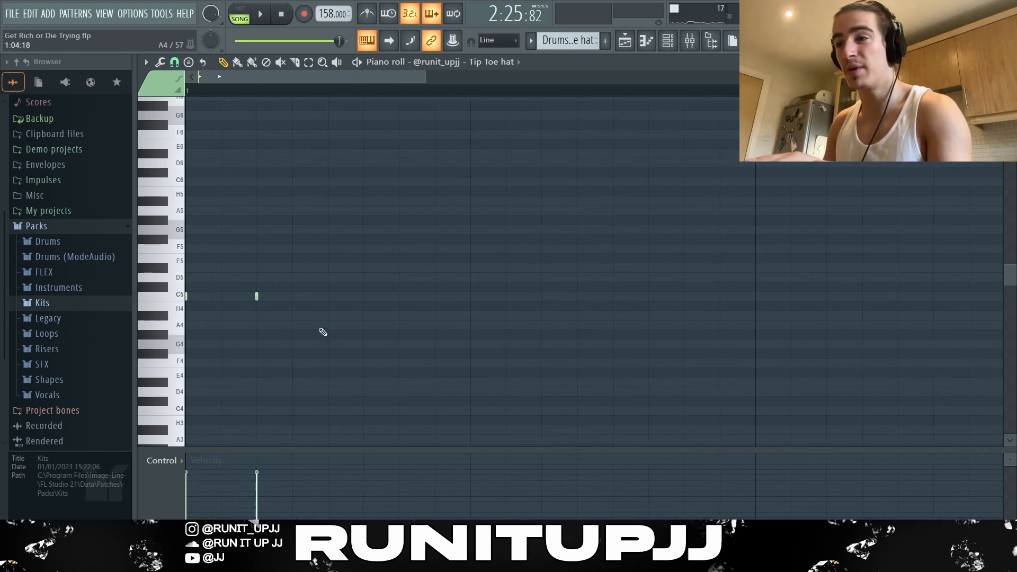
{"action": "left_click_drag", "start_coordinate": [321, 330], "coordinate": [241, 281]}
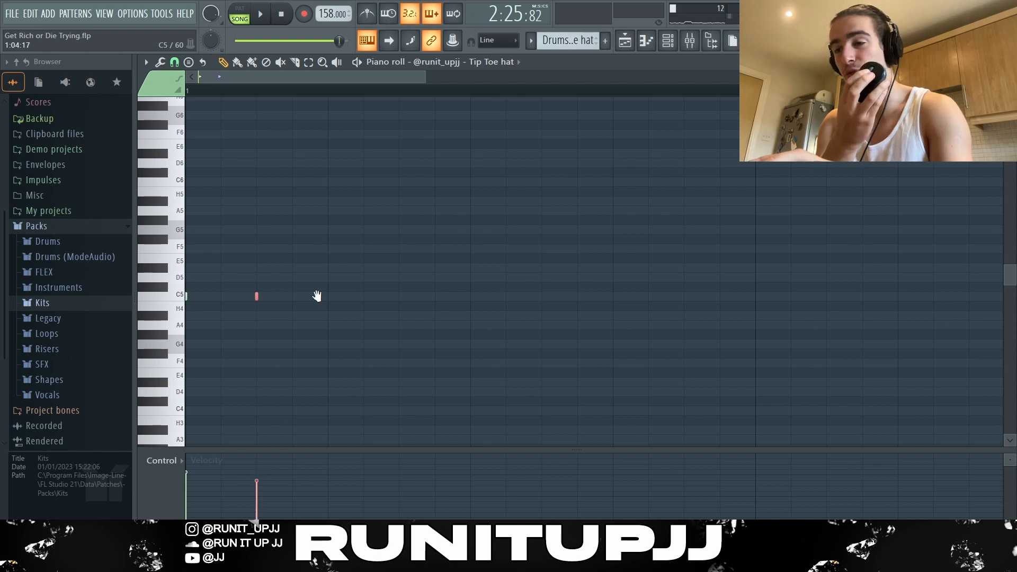
{"action": "scroll", "coordinate": [317, 295], "scroll_direction": "down", "scroll_amount": 3}
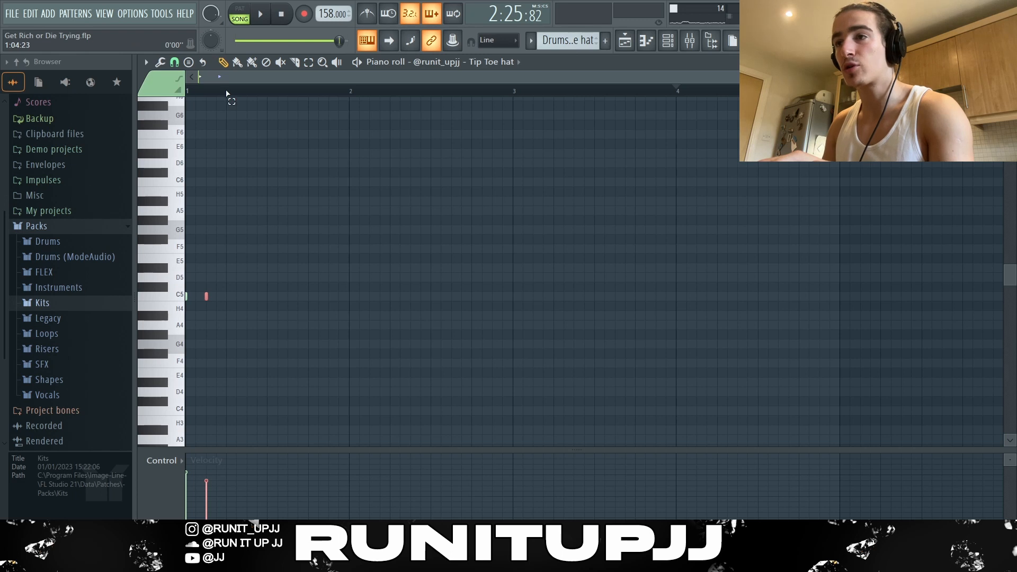
Step: Fill eight bars with the Tip Toe hat by repeatedly duplicating a quarter-bar time selection of its first two notes, and clear the selection
{"action": "left_click_drag", "start_coordinate": [226, 94], "coordinate": [187, 93]}
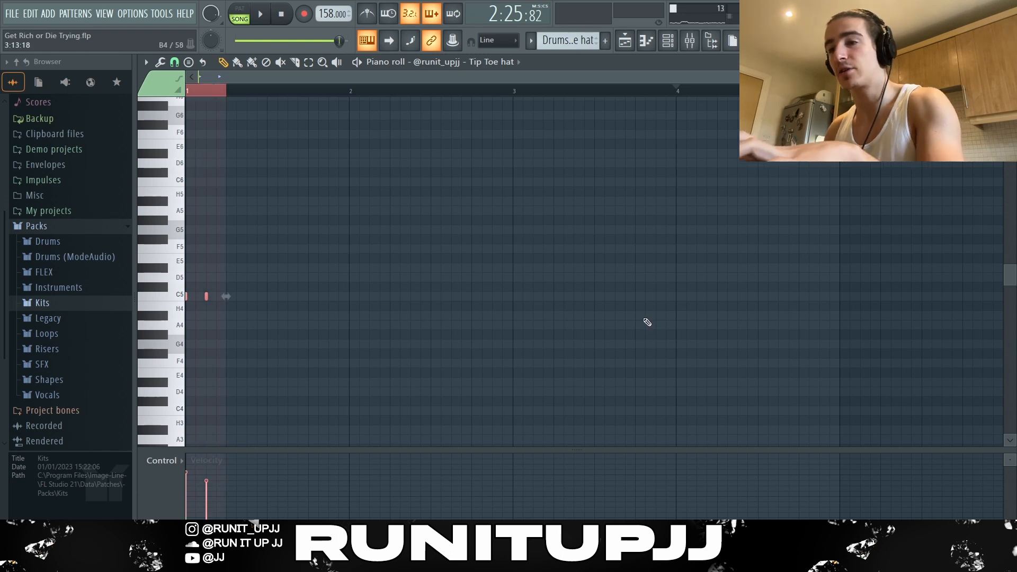
{"action": "key", "text": "ctrl+b"}
{"action": "key", "text": "ctrl+b"}
{"action": "key", "text": "ctrl+b"}
{"action": "key", "text": "ctrl+b"}
{"action": "key", "text": "ctrl+b"}
{"action": "key", "text": "ctrl+b"}
{"action": "key", "text": "ctrl+b"}
{"action": "key", "text": "ctrl+b"}
{"action": "key", "text": "ctrl+b"}
{"action": "key", "text": "ctrl+b"}
{"action": "key", "text": "ctrl+b"}
{"action": "key", "text": "ctrl+b"}
{"action": "key", "text": "ctrl+b"}
{"action": "key", "text": "ctrl+b"}
{"action": "key", "text": "ctrl+b"}
{"action": "key", "text": "ctrl+b"}
{"action": "key", "text": "ctrl+b"}
{"action": "key", "text": "ctrl+b"}
{"action": "key", "text": "ctrl+b"}
{"action": "key", "text": "ctrl+b"}
{"action": "key", "text": "ctrl+b"}
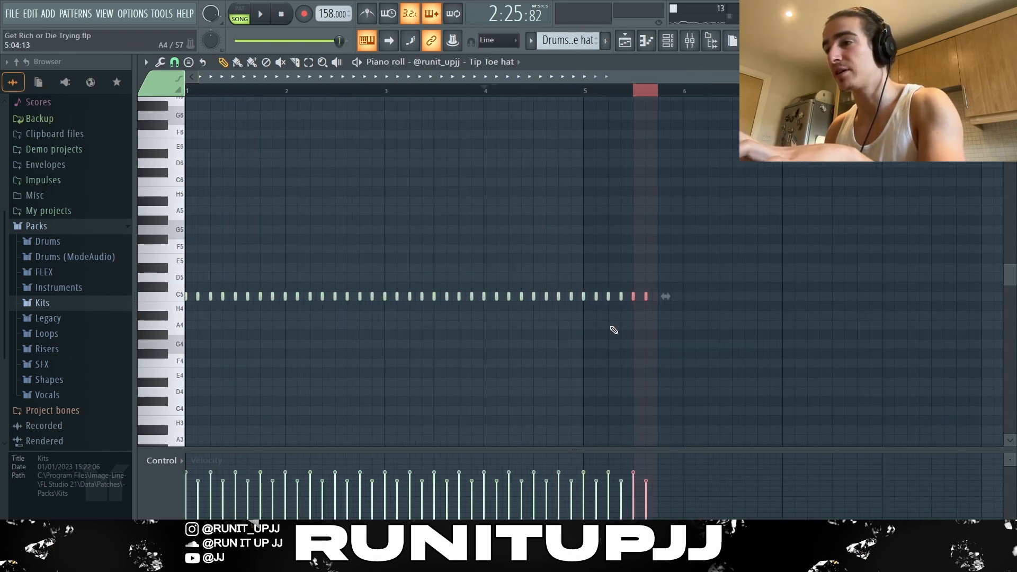
{"action": "key", "text": "ctrl+b"}
{"action": "key", "text": "ctrl+b"}
{"action": "key", "text": "ctrl+b"}
{"action": "key", "text": "ctrl+b"}
{"action": "key", "text": "ctrl+b"}
{"action": "key", "text": "ctrl+b"}
{"action": "key", "text": "ctrl+b"}
{"action": "key", "text": "ctrl+b"}
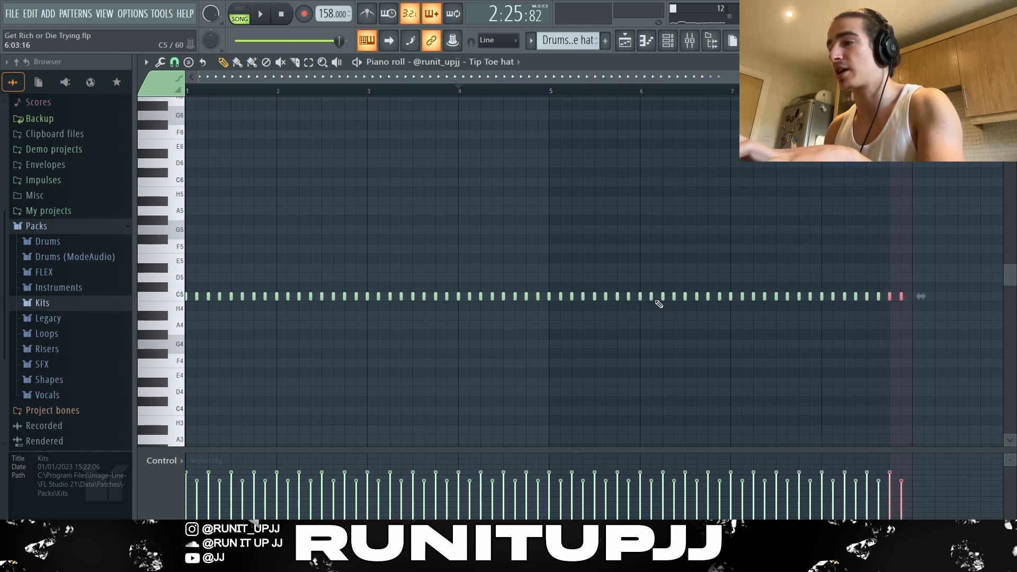
{"action": "key", "text": "ctrl+d"}
{"action": "scroll", "coordinate": [659, 304], "scroll_direction": "down", "scroll_amount": 1}
{"action": "scroll", "coordinate": [830, 303], "scroll_direction": "down", "scroll_amount": 1}
Step: Highlight the full eight-bar run of Tip Toe hat notes, deselect them and play the pattern
{"action": "left_click_drag", "start_coordinate": [836, 320], "coordinate": [183, 254]}
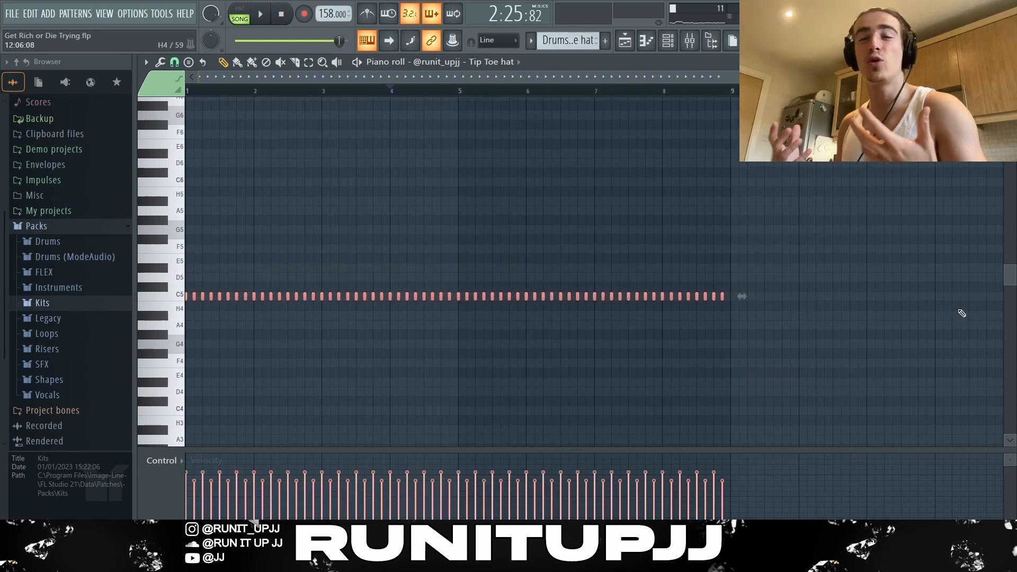
{"action": "key", "text": "ctrl+d"}
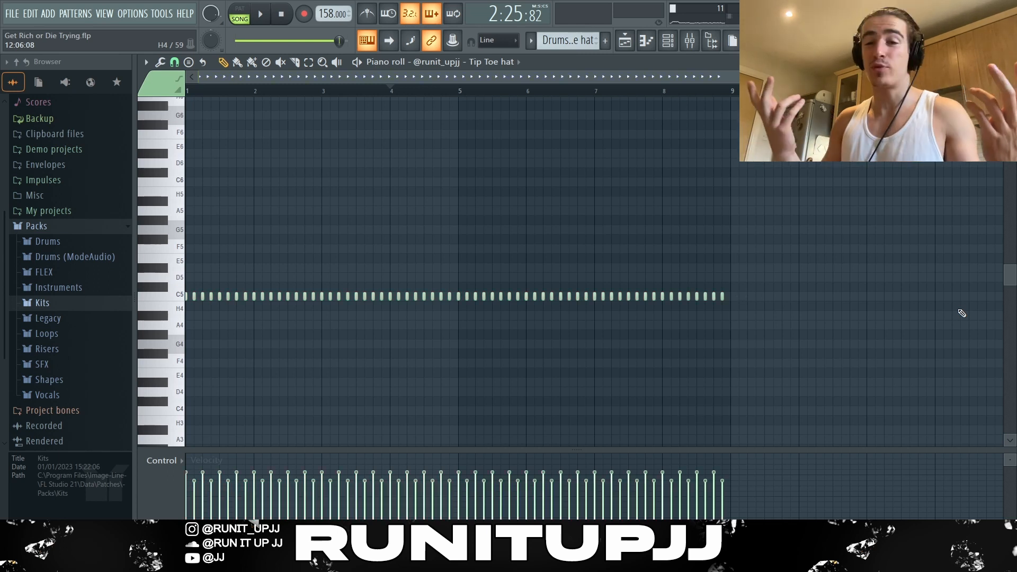
{"action": "key", "text": "space"}
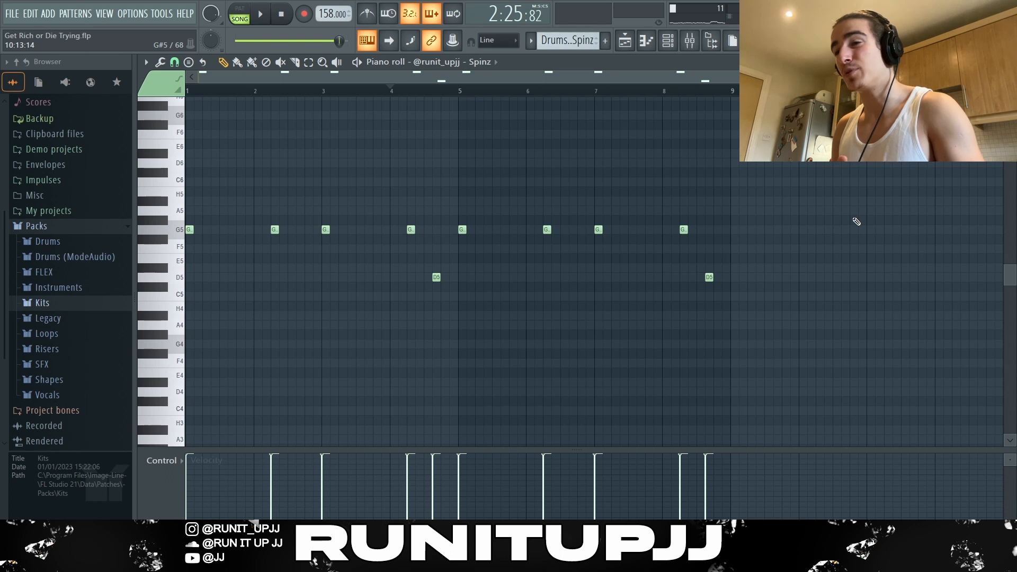
Step: Highlight the G5 and D5 notes of the Spinz part, and the C5 notes of the Classic rack part across eight bars
{"action": "left_click_drag", "start_coordinate": [186, 264], "coordinate": [194, 209]}
{"action": "mouse_move", "coordinate": [253, 262]}
{"action": "left_mouse_down"}
{"action": "mouse_move", "coordinate": [277, 217]}
{"action": "mouse_move", "coordinate": [422, 281]}
{"action": "mouse_move", "coordinate": [408, 255]}
{"action": "left_mouse_up"}
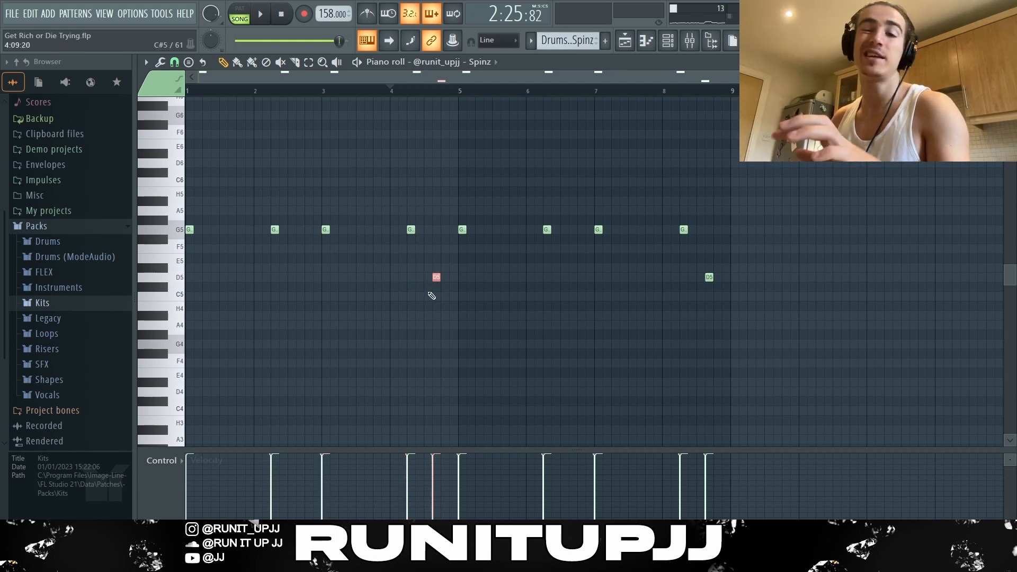
{"action": "left_click_drag", "start_coordinate": [867, 348], "coordinate": [453, 151]}
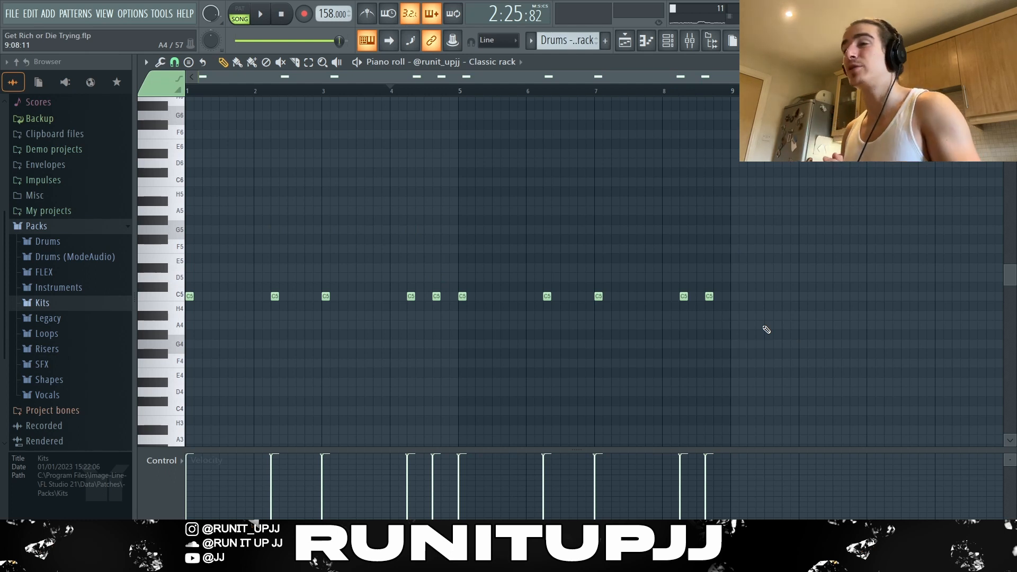
{"action": "left_click_drag", "start_coordinate": [816, 311], "coordinate": [188, 288]}
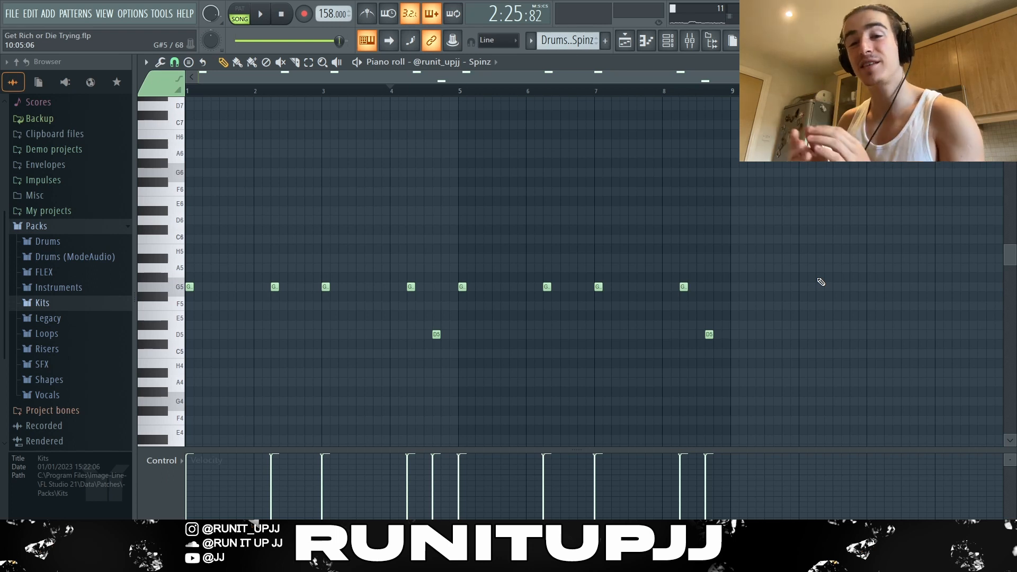
Step: Select all notes of the Spinz part across the eight bars and examine their pitches and velocities
{"action": "key", "text": "ctrl+a"}
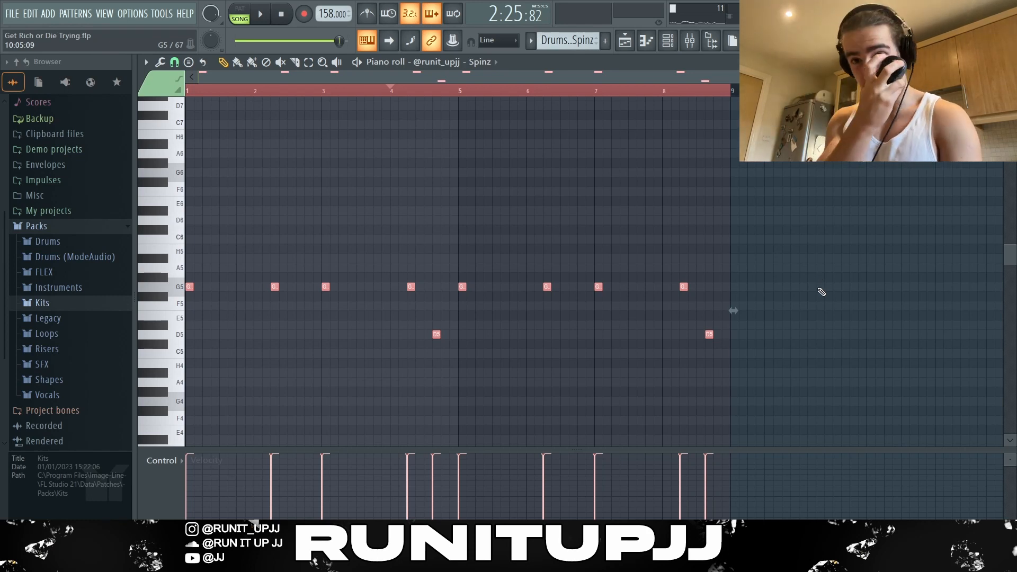
{"action": "scroll", "coordinate": [820, 290], "scroll_direction": "up", "scroll_amount": 2}
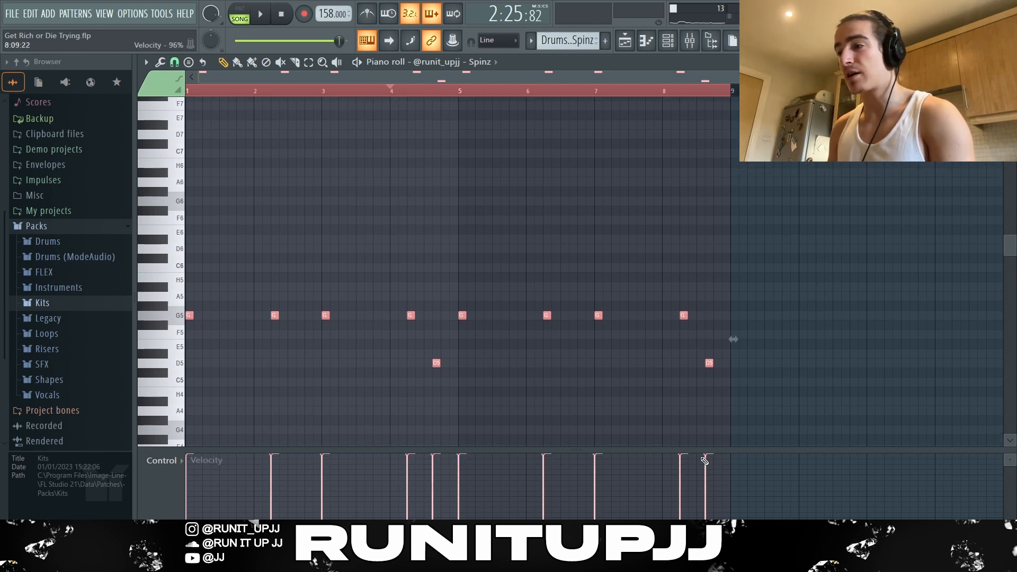
{"action": "scroll", "coordinate": [883, 330], "scroll_direction": "down", "scroll_amount": 2}
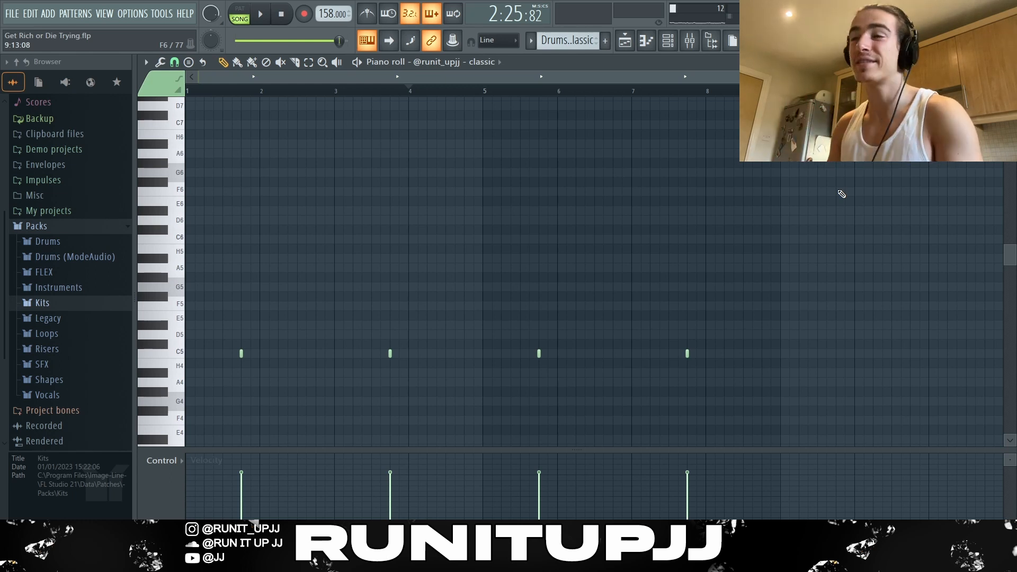
Step: Mark bars 1–2 of the classic drum part around its first C5 note and clear the selection
{"action": "left_click_drag", "start_coordinate": [335, 94], "coordinate": [186, 92]}
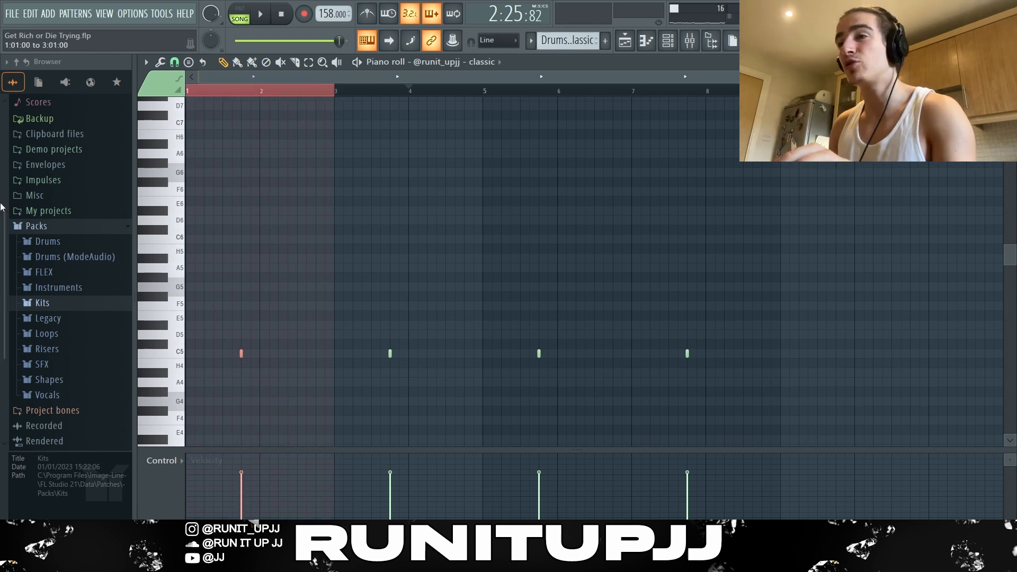
{"action": "key", "text": "ctrl+d"}
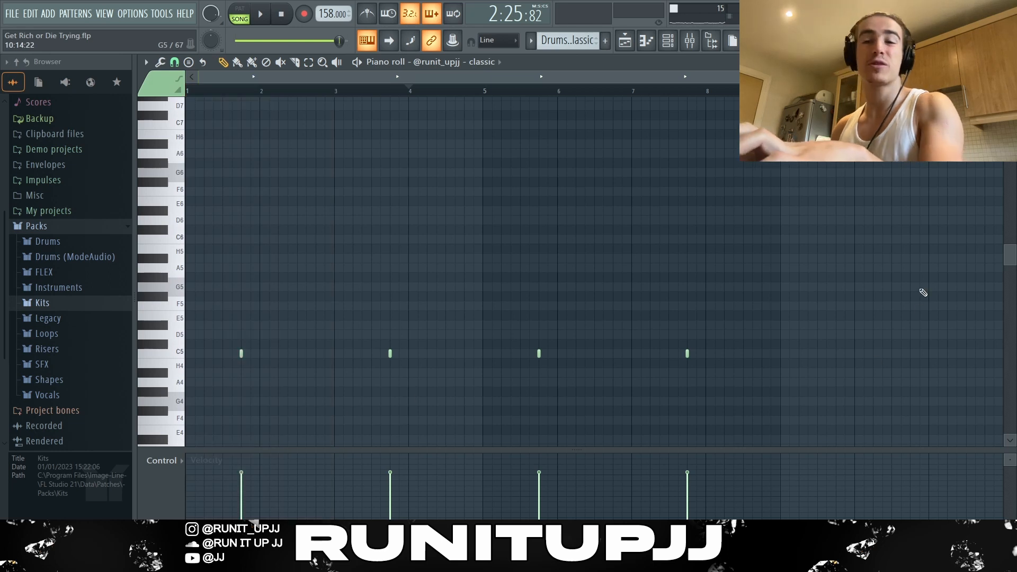
Step: Show the Playlist arrangement and play back the full beat with its melody and drum tracks
{"action": "key", "text": "F5"}
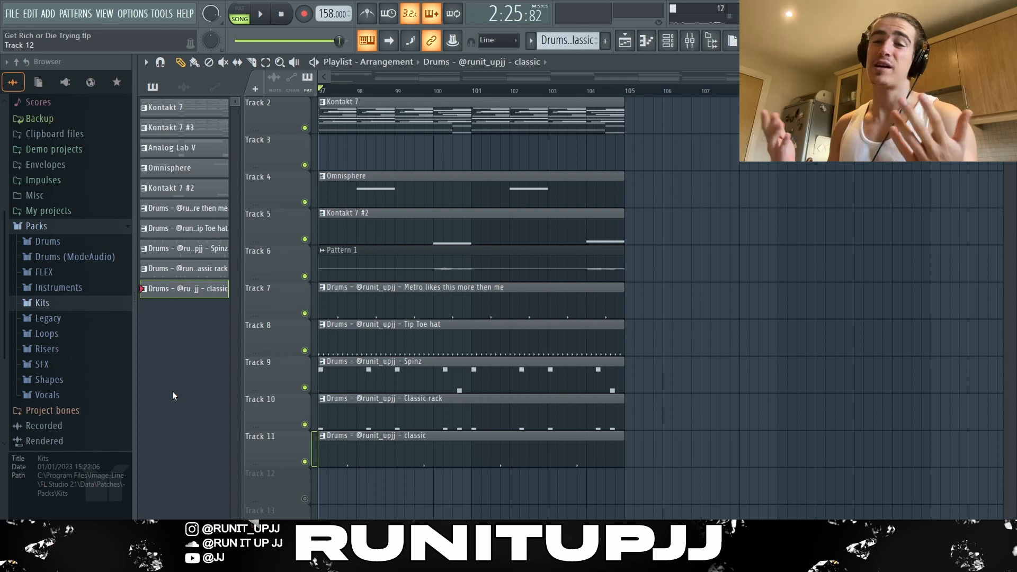
{"action": "key", "text": "space"}
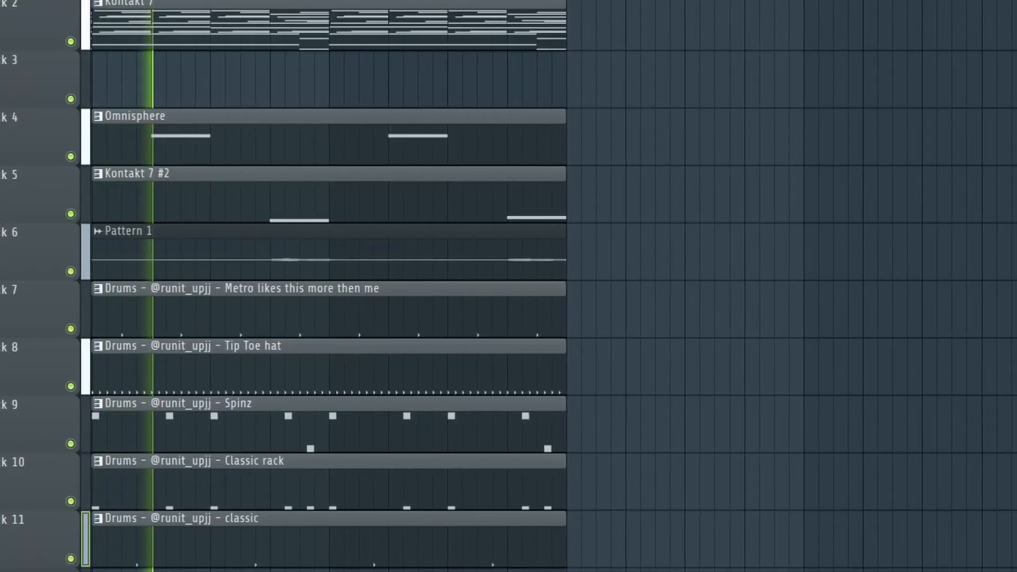